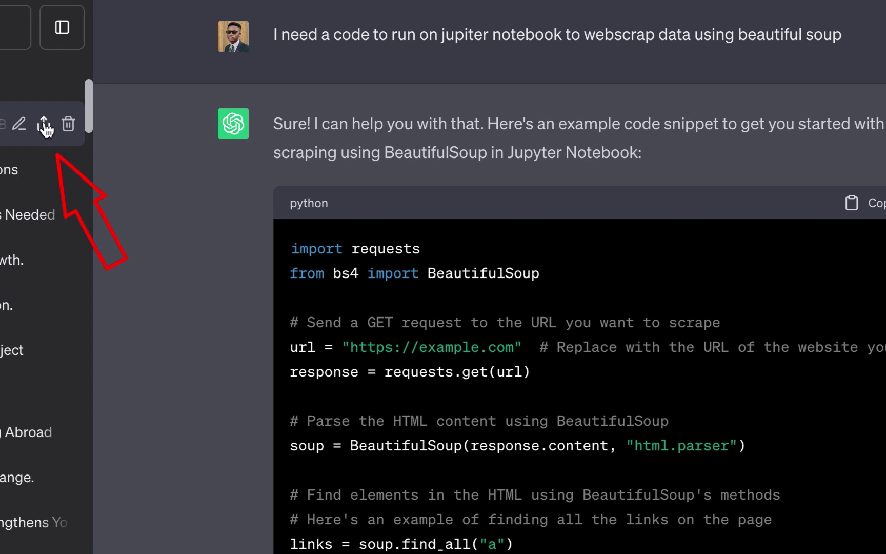
Share the web scraping conversation with the account holder's name shown and copy its shared link.
left_click(44, 124)
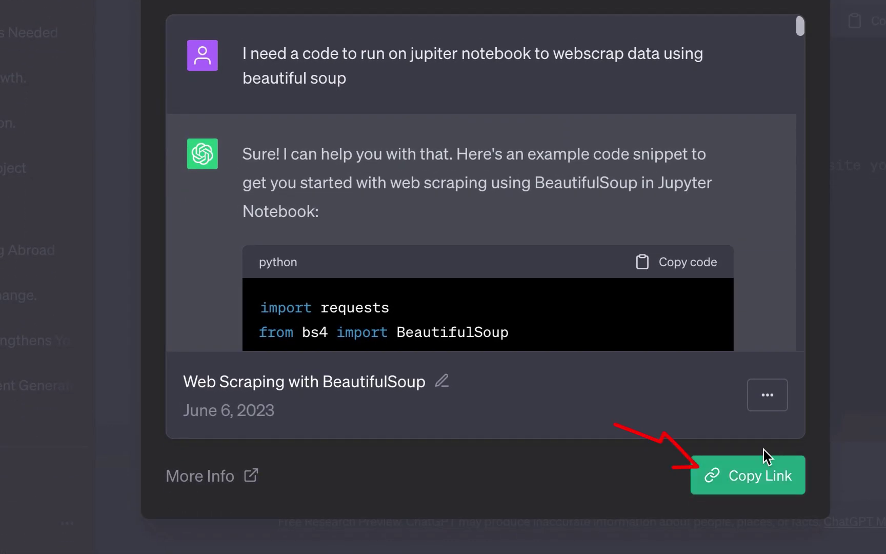
left_click(774, 401)
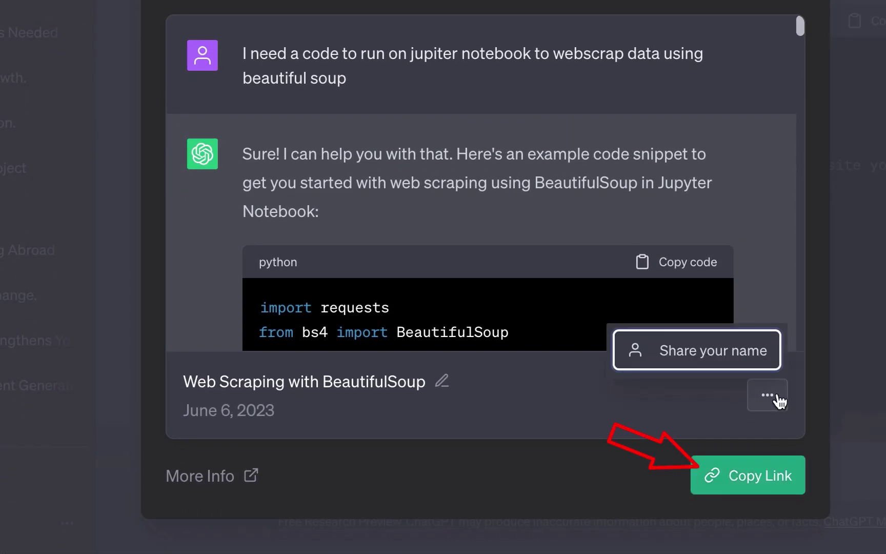
left_click(734, 353)
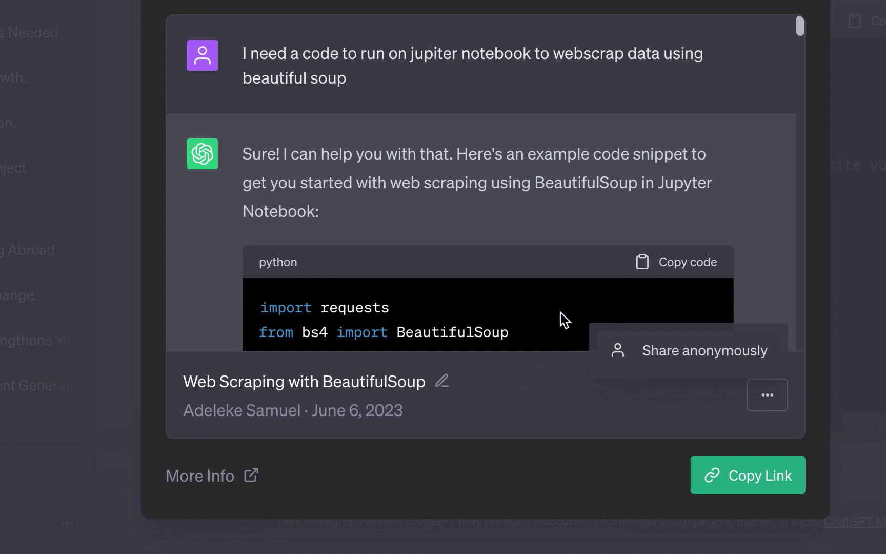
left_click(589, 442)
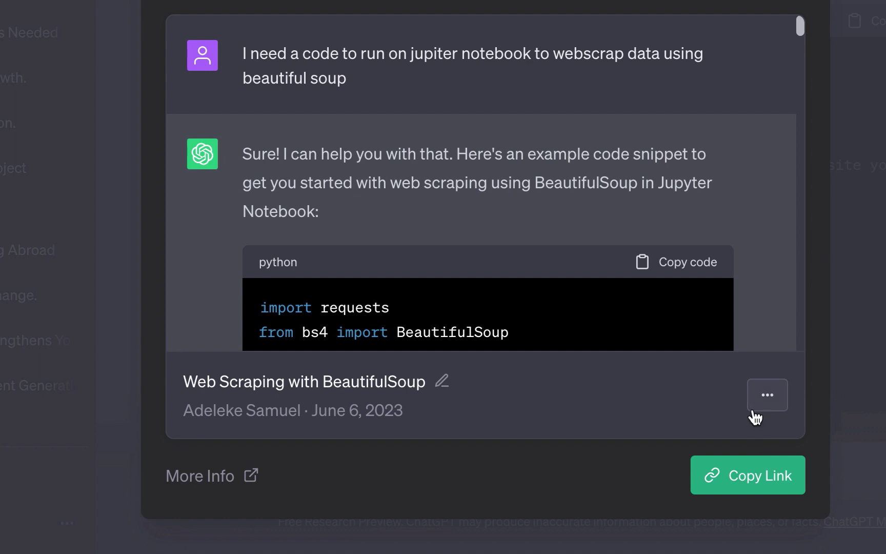
left_click(763, 476)
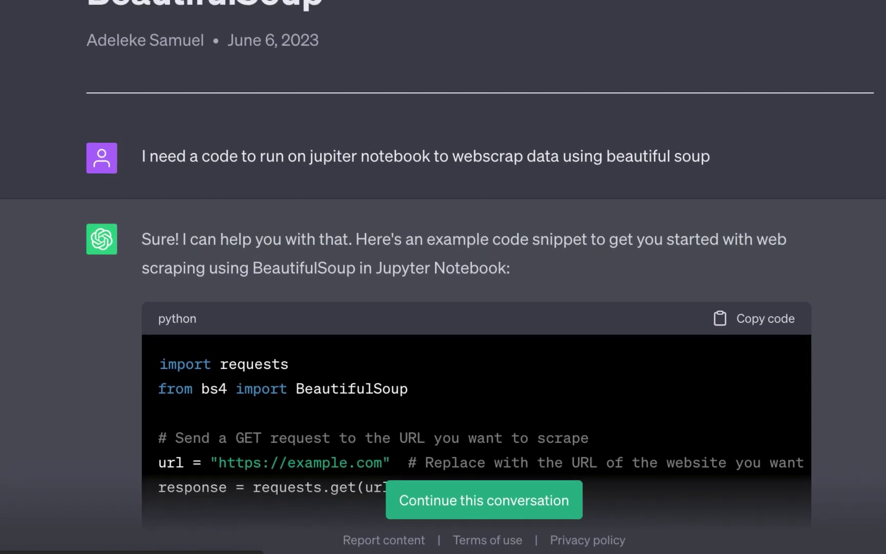
Review the shared conversation page, examining its title, author line, prompt and the start of the Python answer.
scroll(52, 21, "up", 3)
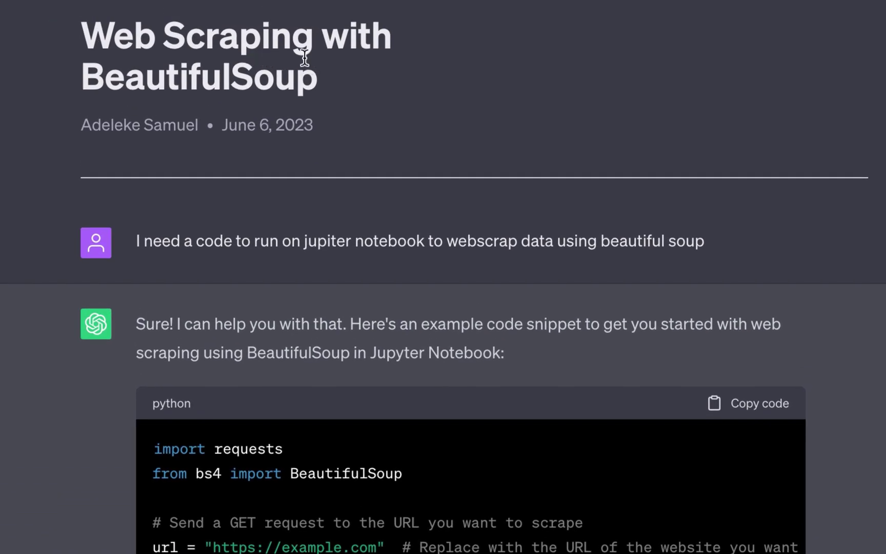
triple_click(305, 58)
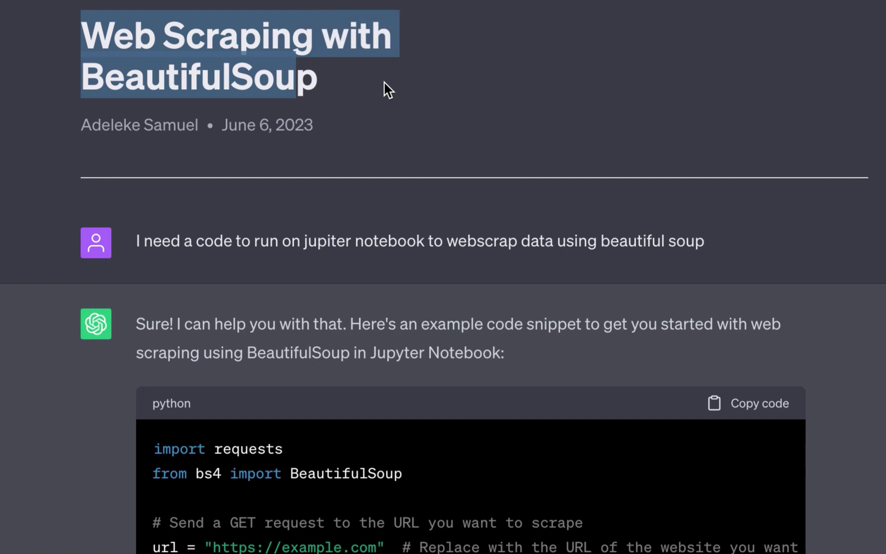
left_click(455, 82)
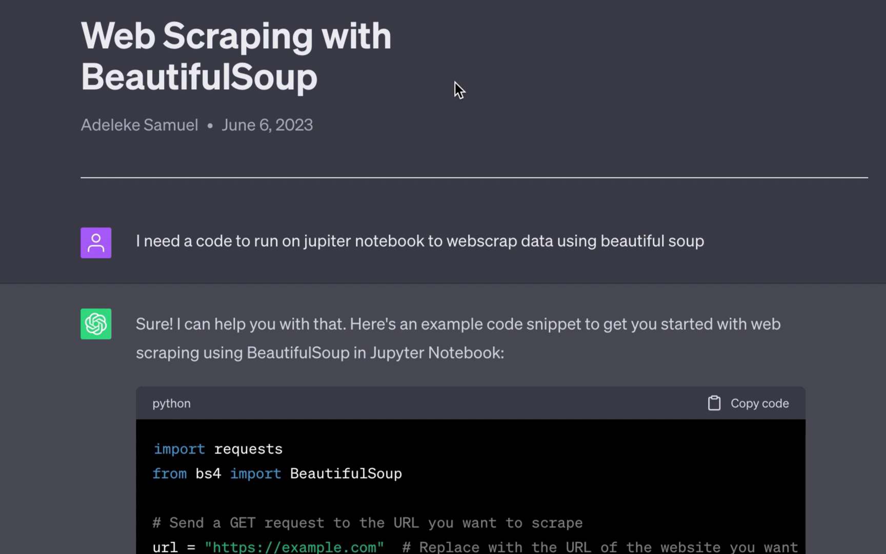
scroll(455, 82, "down", 1)
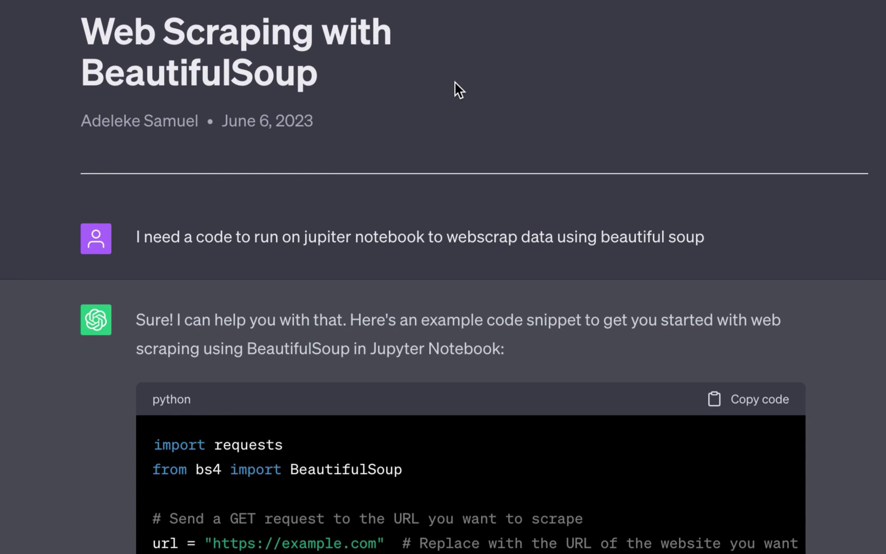
scroll(829, 194, "down", 2)
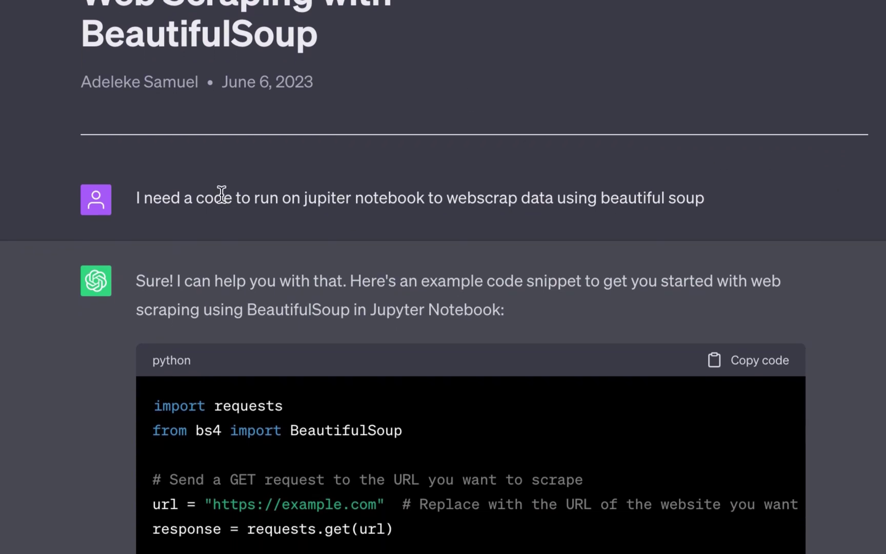
scroll(300, 271, "down", 1)
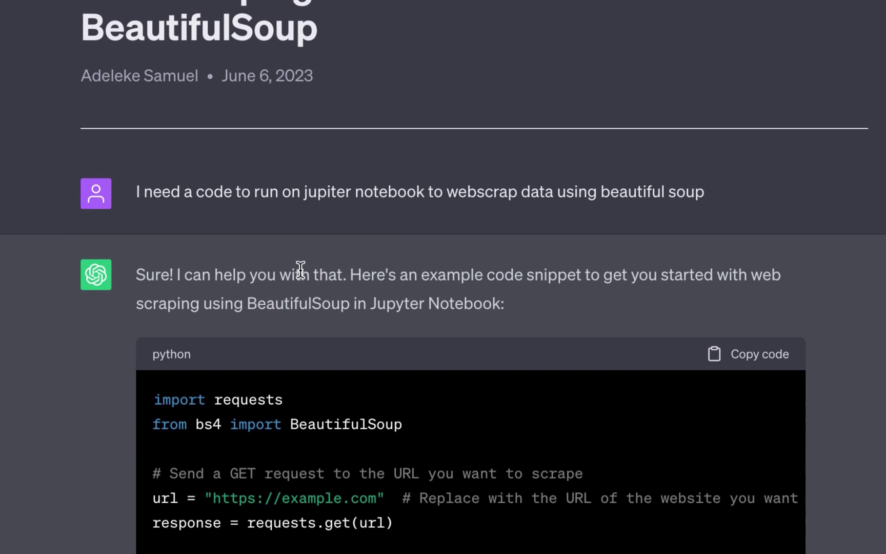
scroll(301, 269, "up", 2)
scroll(300, 268, "down", 5)
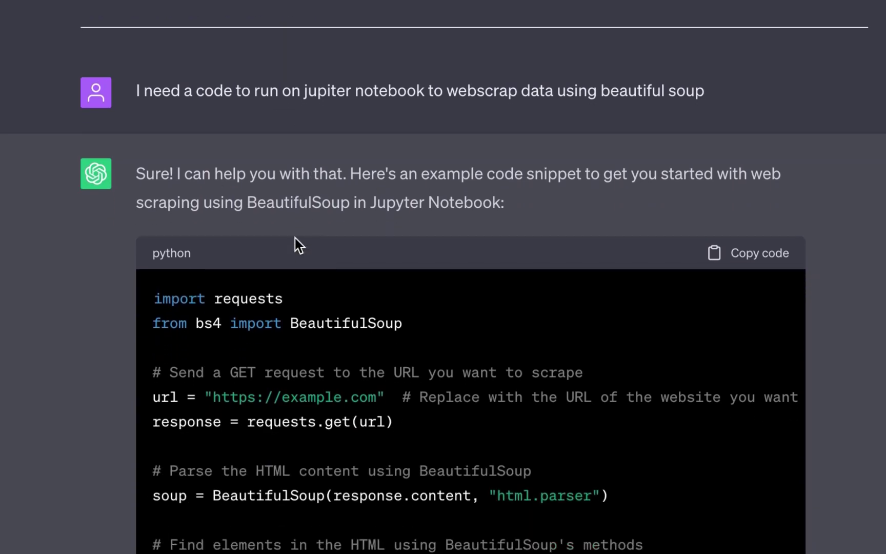
scroll(287, 220, "down", 1)
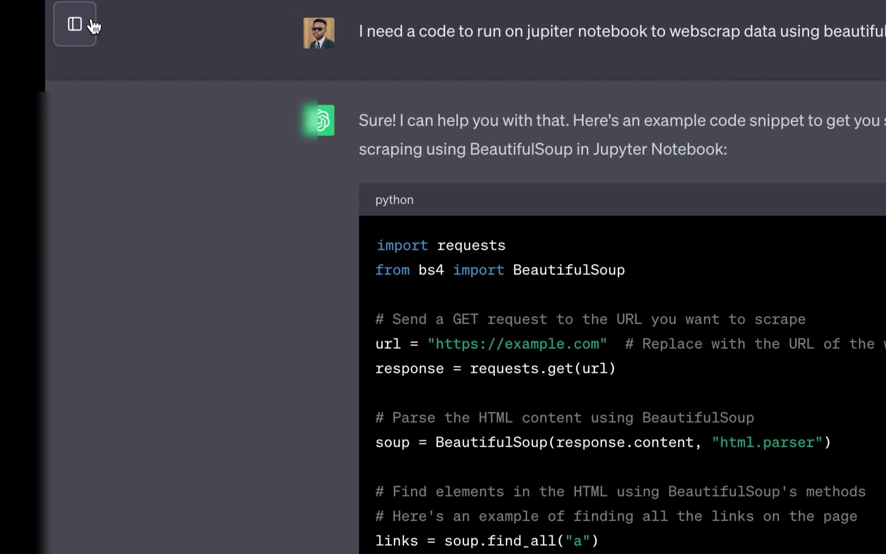
Toggle the chat history sidebar and open the account's settings.
left_click(88, 23)
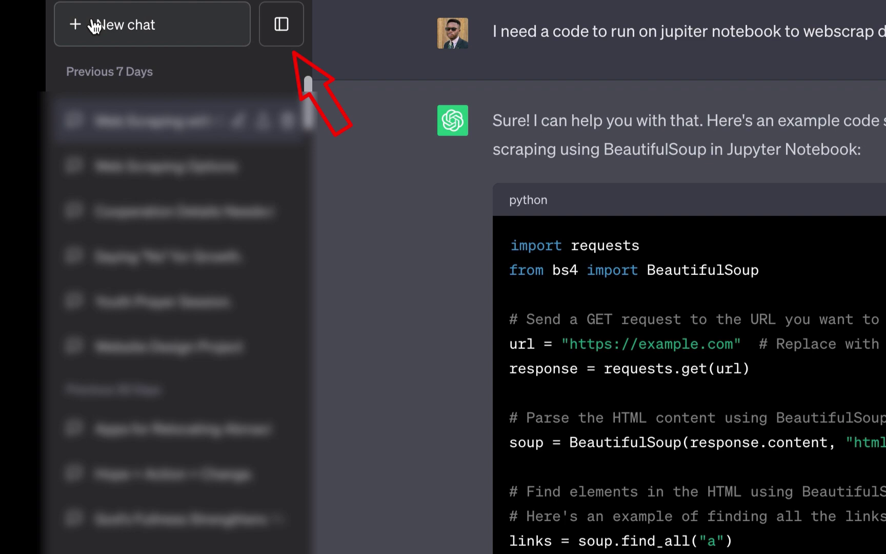
left_click(281, 25)
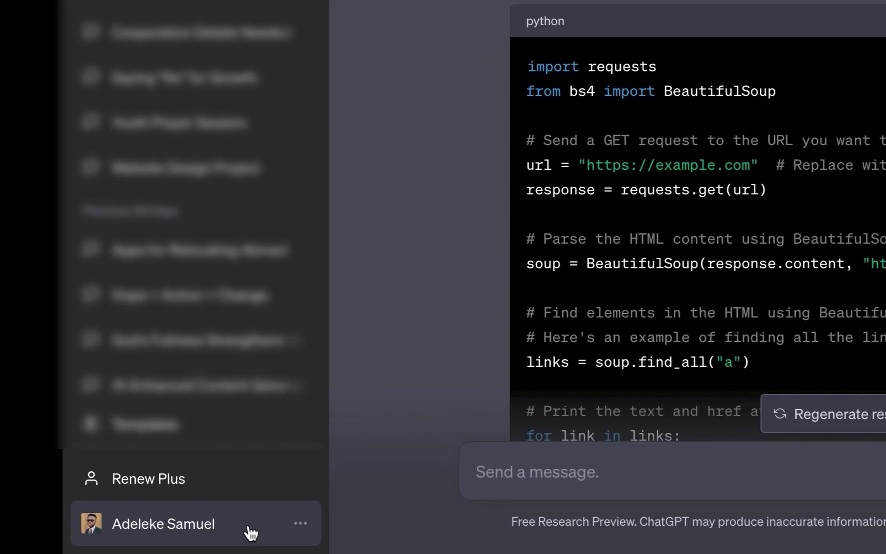
left_click(301, 527)
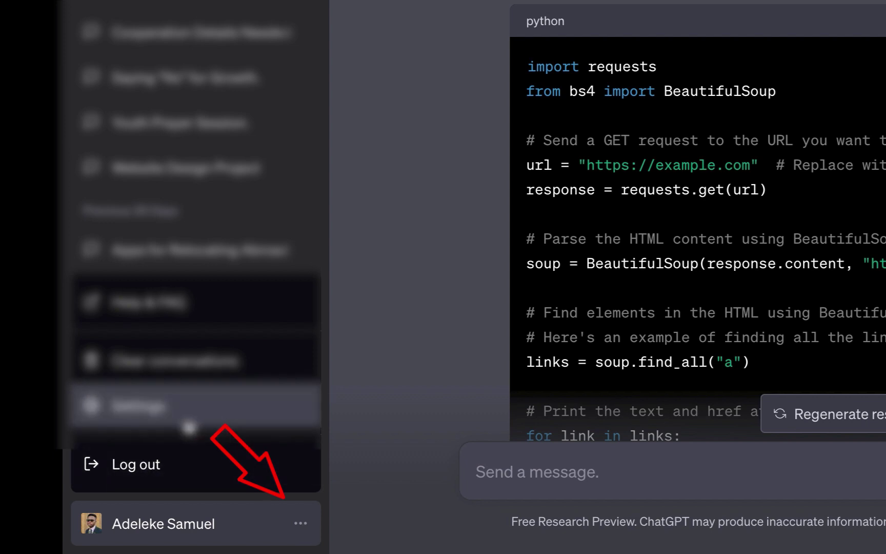
left_click(187, 421)
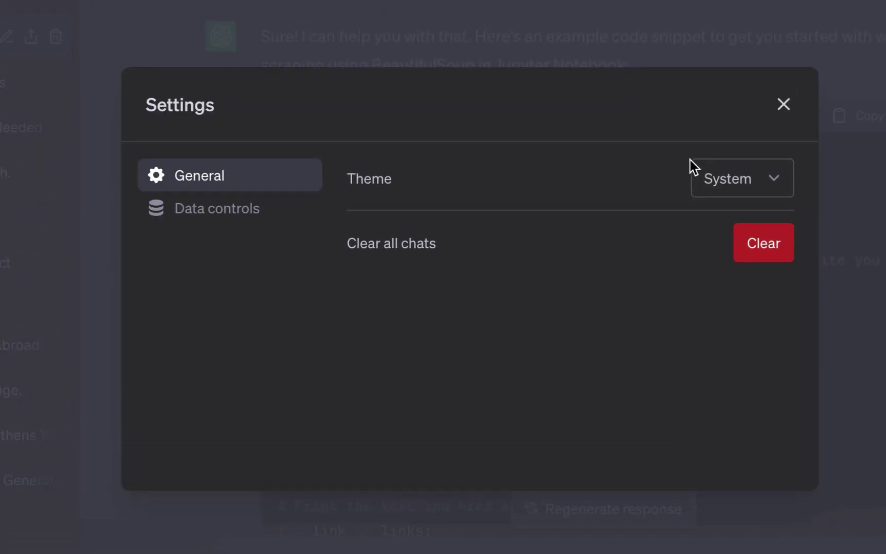
Check the available theme options in the settings and open the shared links management under data controls.
left_click(718, 186)
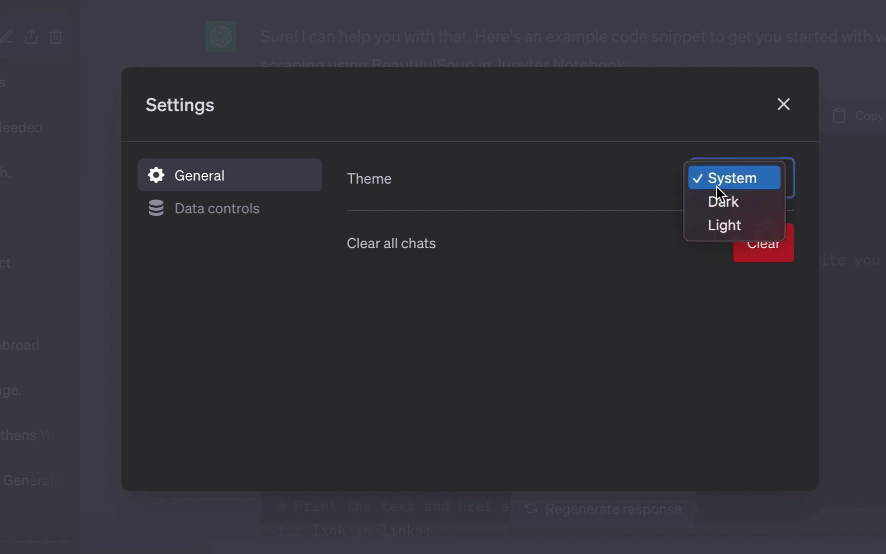
left_click(651, 150)
left_click(503, 166)
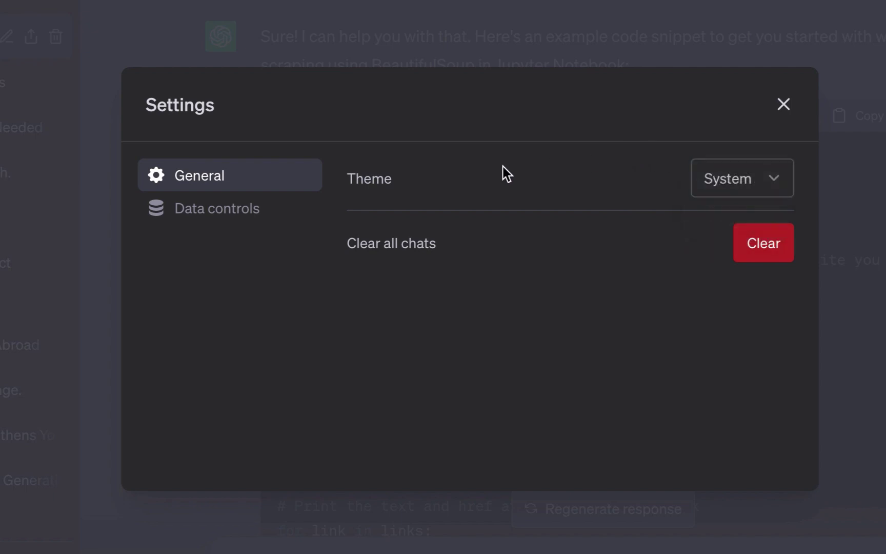
left_click(226, 215)
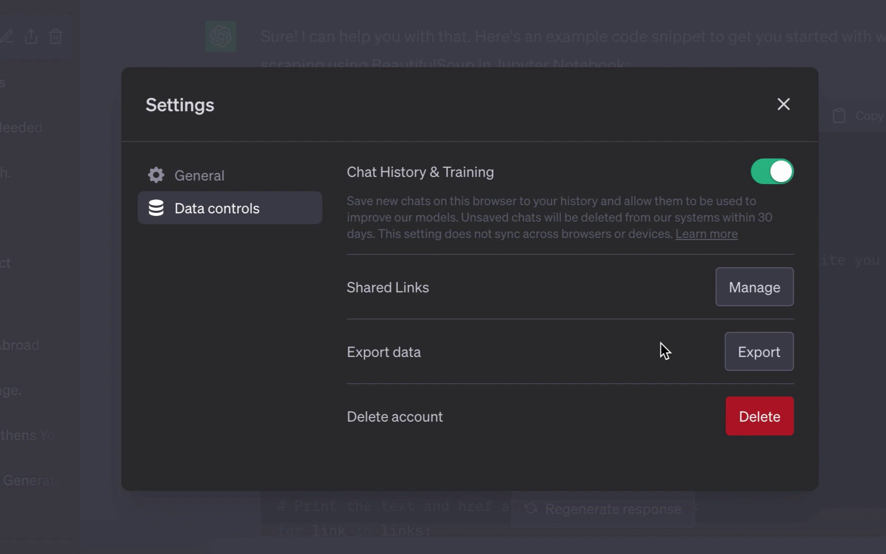
left_click(750, 293)
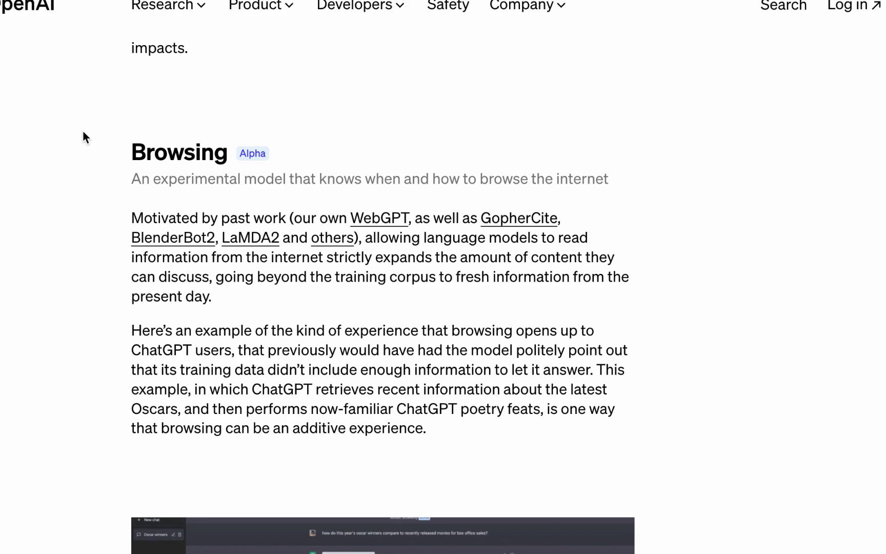
Look back through OpenAI's ChatGPT plugins article, from the browsing section past the safety safeguards to the overview and example video.
scroll(85, 134, "up", 10)
scroll(84, 175, "down", 1)
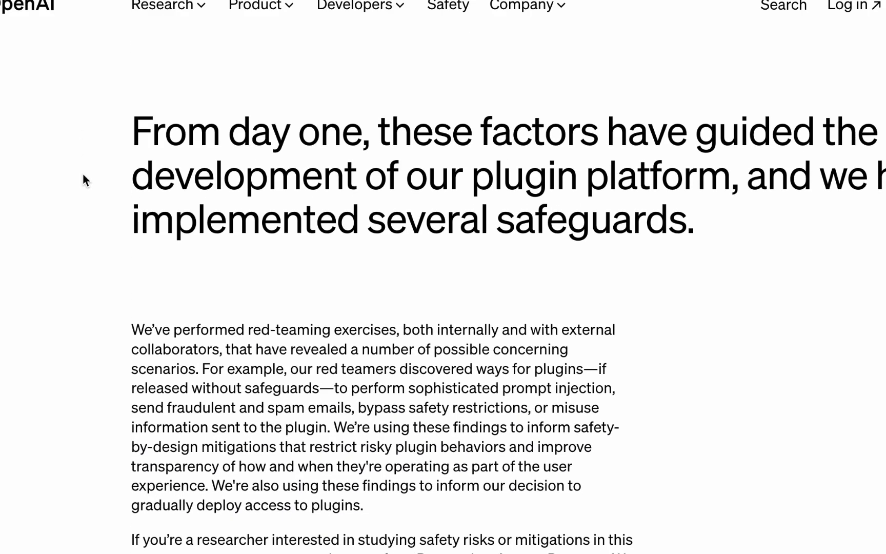
scroll(83, 180, "up", 3)
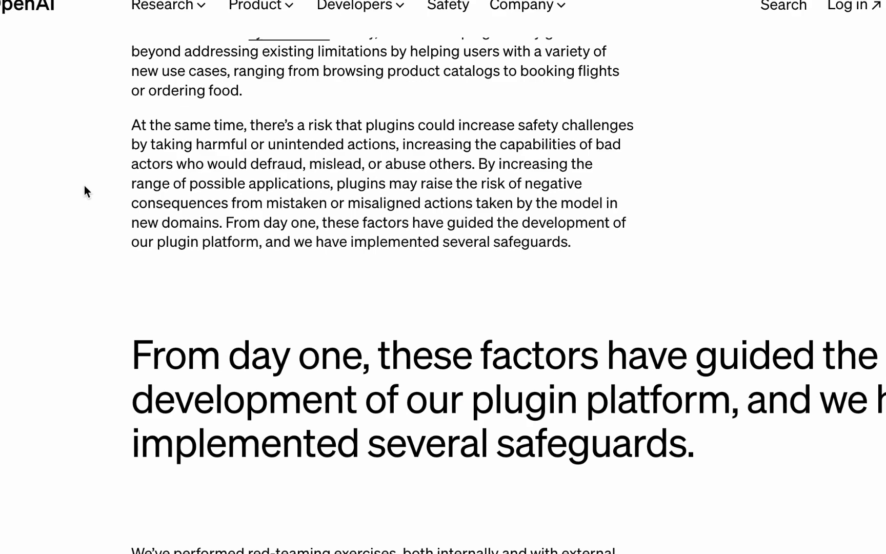
scroll(84, 186, "up", 4)
scroll(85, 186, "down", 1)
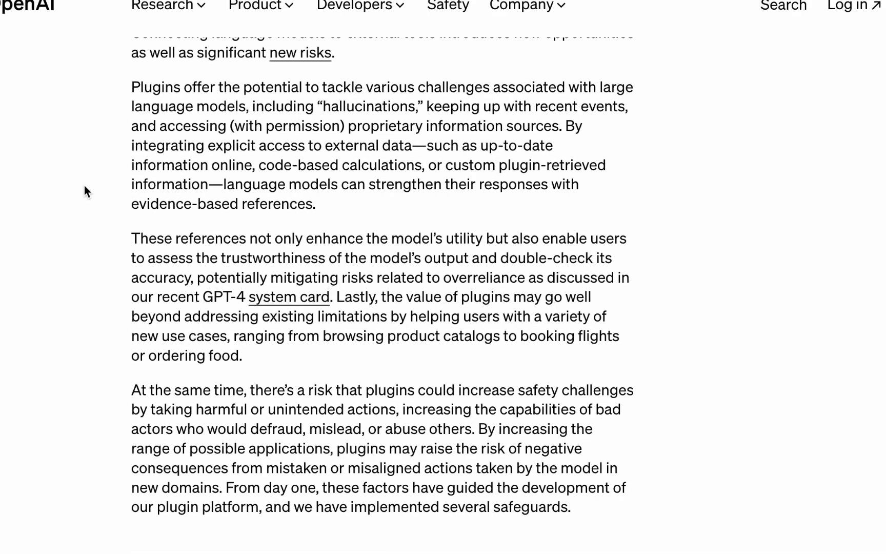
scroll(84, 192, "up", 2)
scroll(84, 193, "up", 5)
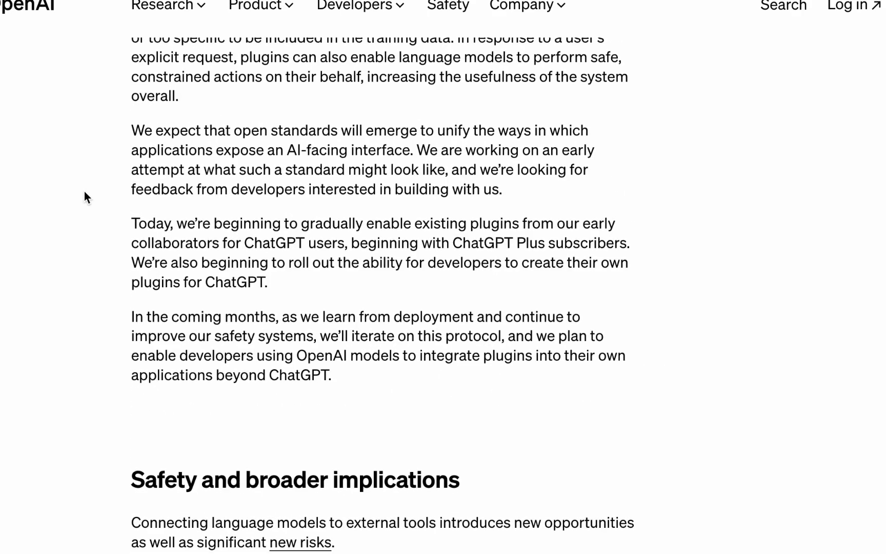
scroll(85, 194, "up", 4)
scroll(84, 195, "up", 6)
scroll(85, 195, "down", 4)
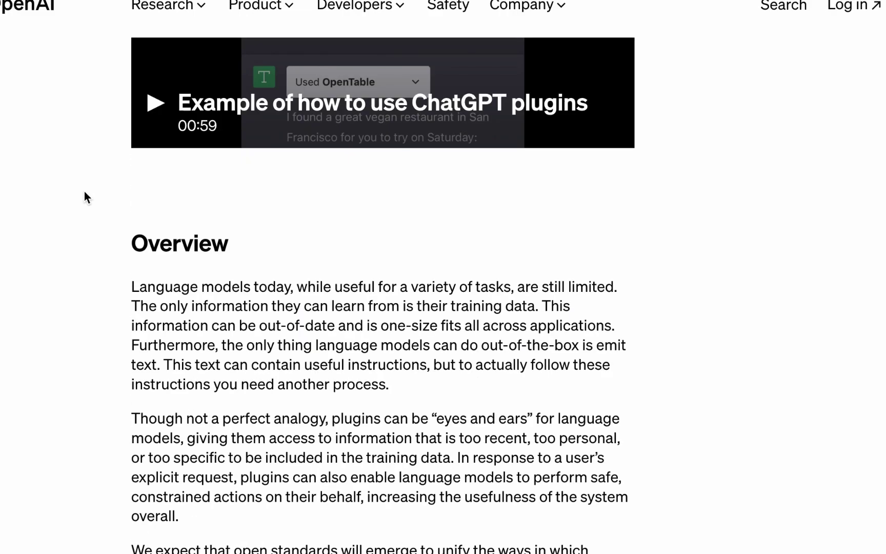
scroll(85, 193, "up", 2)
scroll(85, 194, "down", 1)
scroll(85, 194, "up", 7)
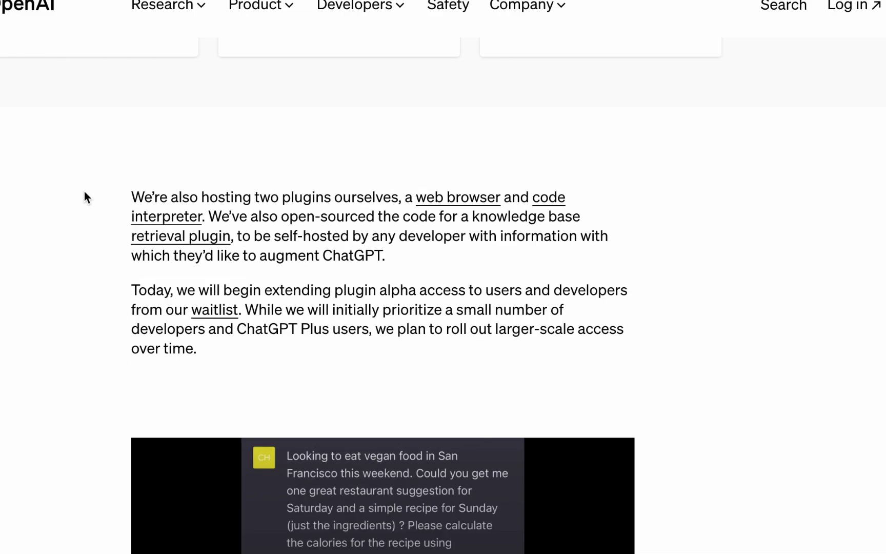
Examine the third-party plugin cards such as FiscalNote, Instacart, KAYAK, OpenTable, Wolfram and Zapier, and return to the article's overview.
scroll(84, 194, "up", 2)
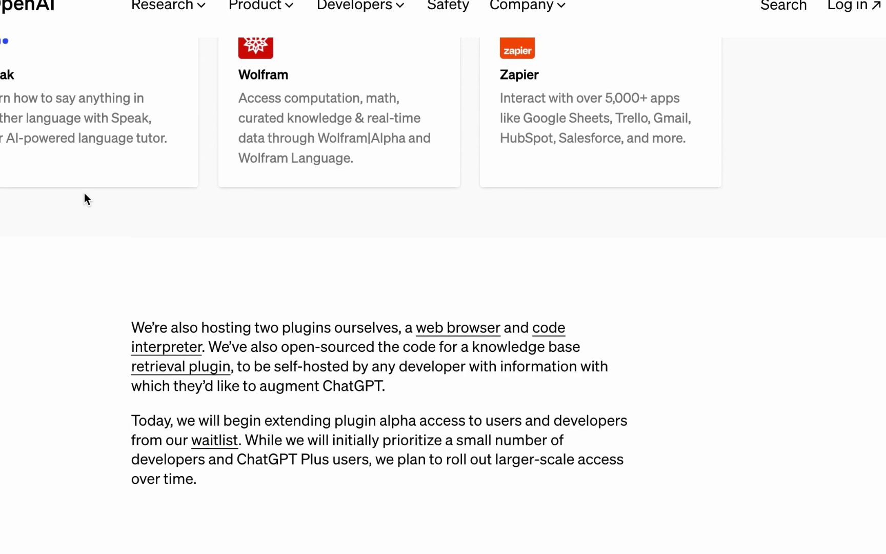
scroll(85, 193, "up", 5)
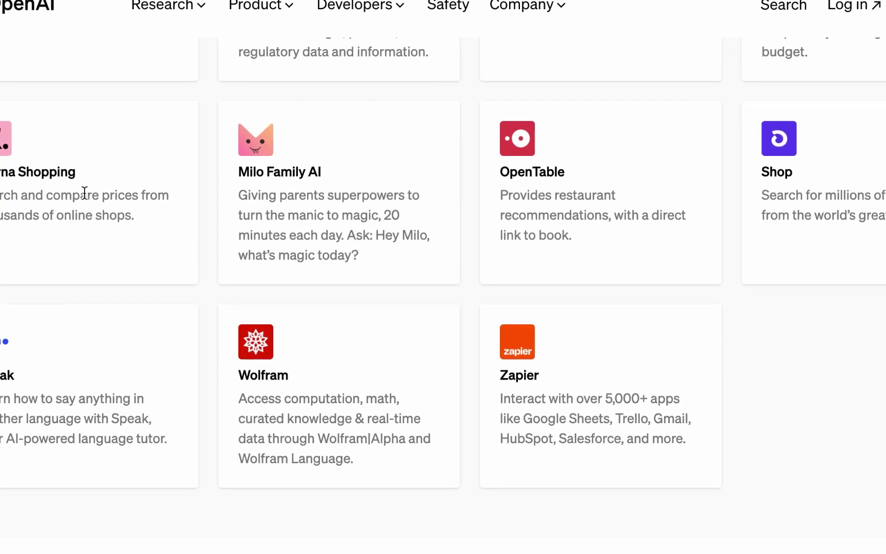
scroll(85, 193, "up", 5)
scroll(84, 194, "down", 2)
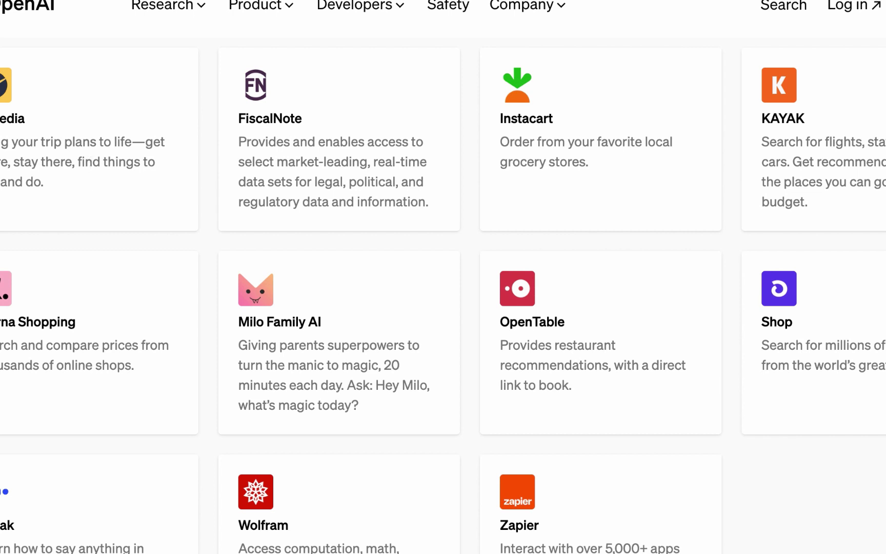
scroll(443, 297, "up", 1)
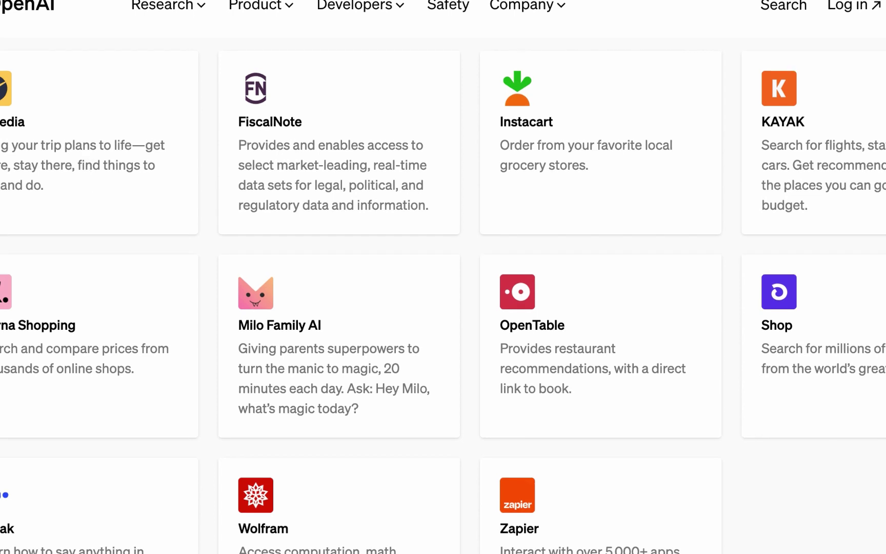
scroll(443, 297, "up", 2)
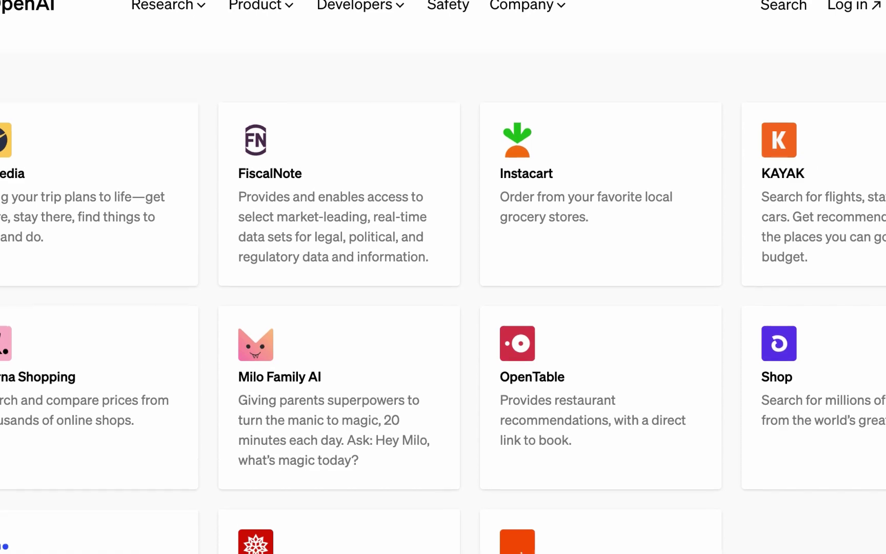
scroll(443, 297, "down", 4)
scroll(443, 297, "up", 2)
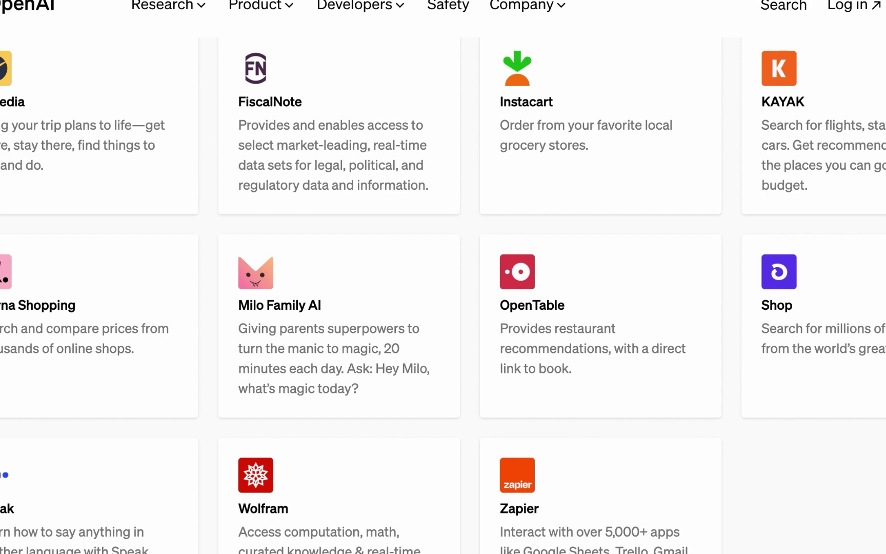
scroll(443, 295, "down", 10)
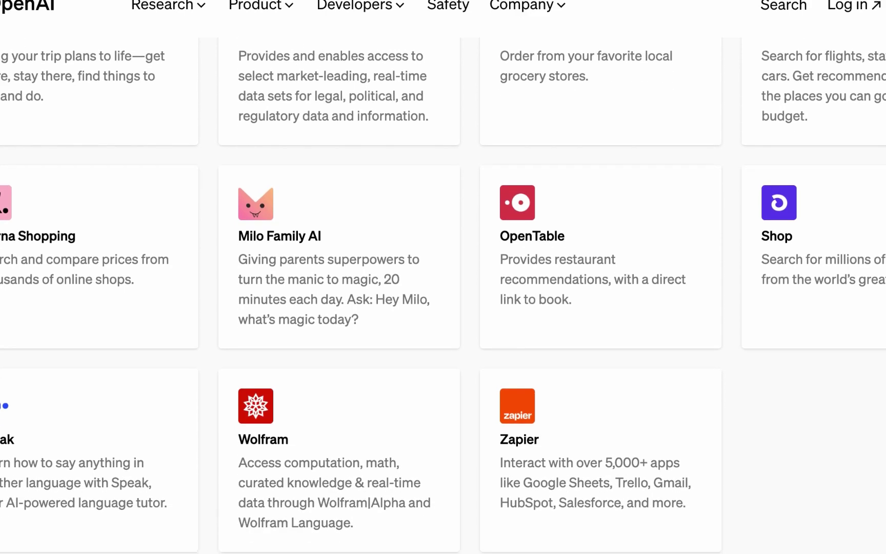
scroll(443, 295, "down", 5)
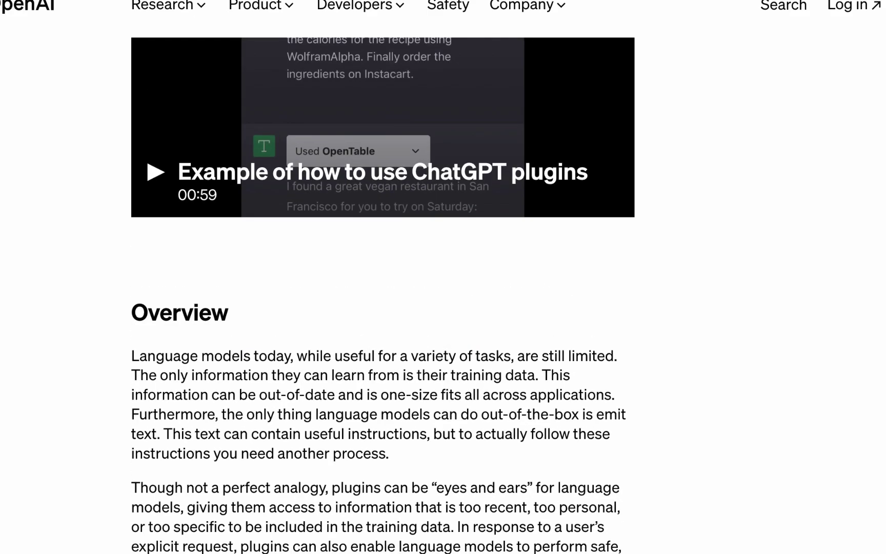
Skim OpenAI's ChatGPT plugins article from the overview through the safety section to the browsing section and back to the overview.
scroll(443, 295, "down", 3)
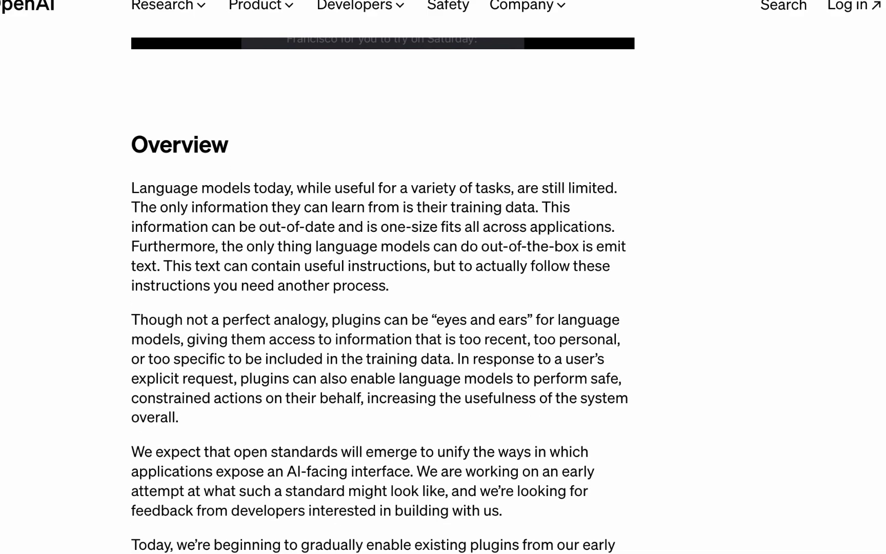
scroll(443, 295, "down", 10)
scroll(443, 295, "down", 20)
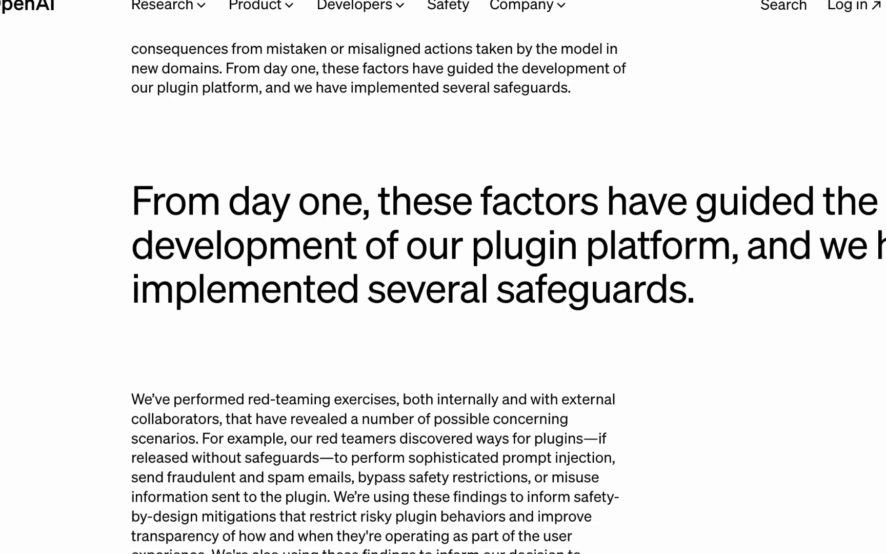
scroll(443, 295, "down", 6)
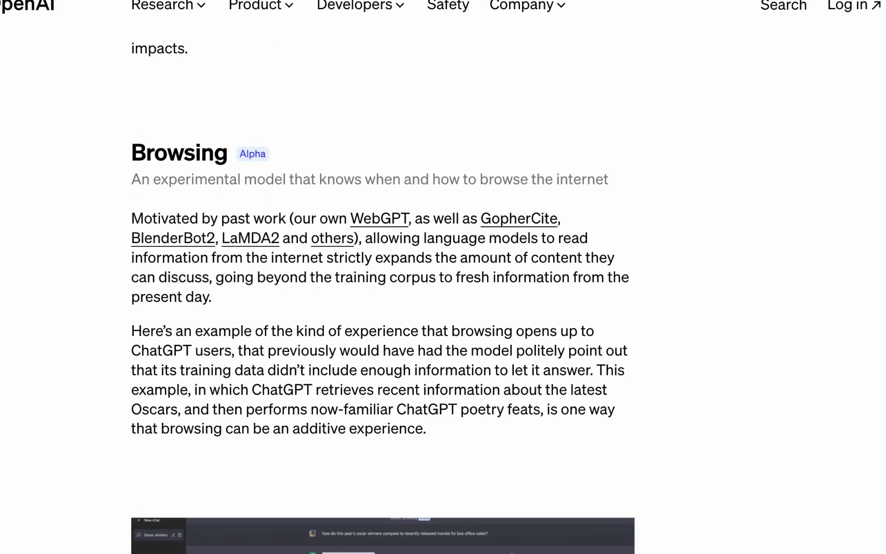
scroll(443, 295, "up", 20)
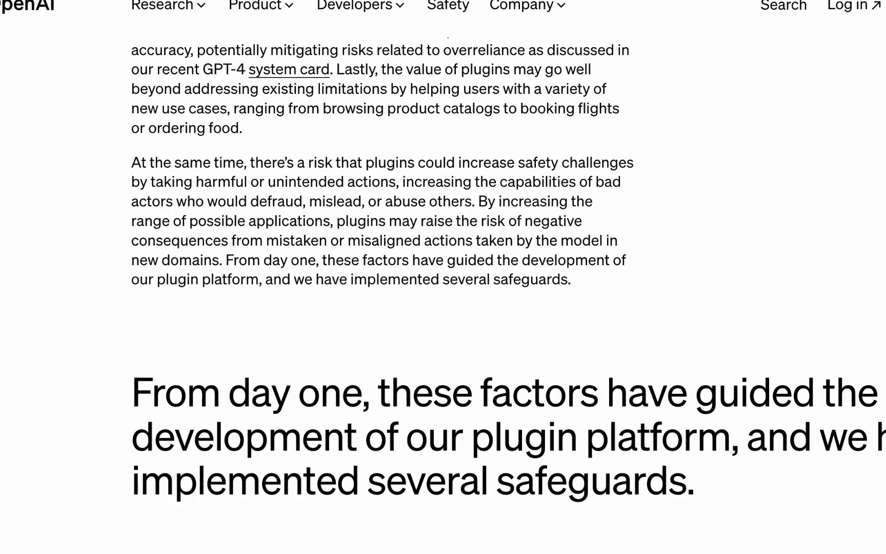
scroll(443, 295, "up", 8)
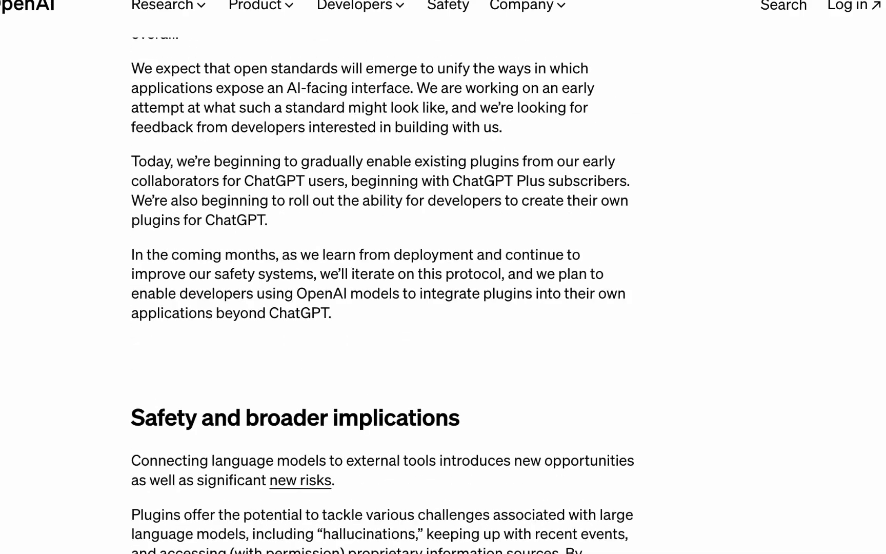
scroll(443, 295, "up", 5)
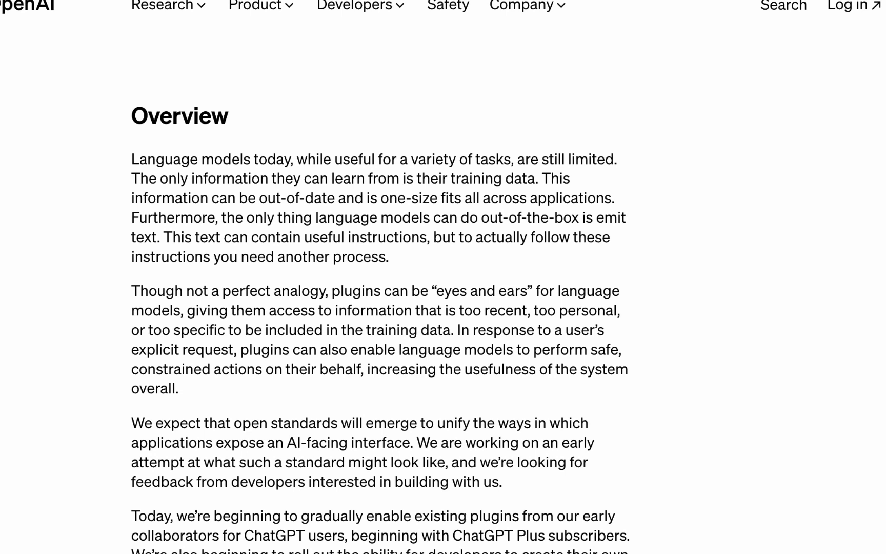
Examine the article's paragraph on the plugins OpenAI hosts itself, highlighting the words "web browser".
scroll(12, 272, "down", 10)
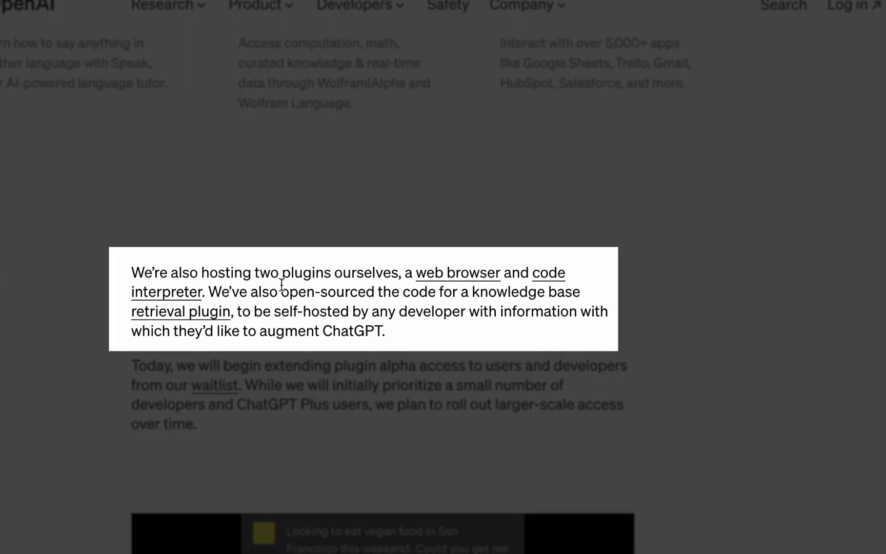
left_click_drag(411, 247, 488, 277)
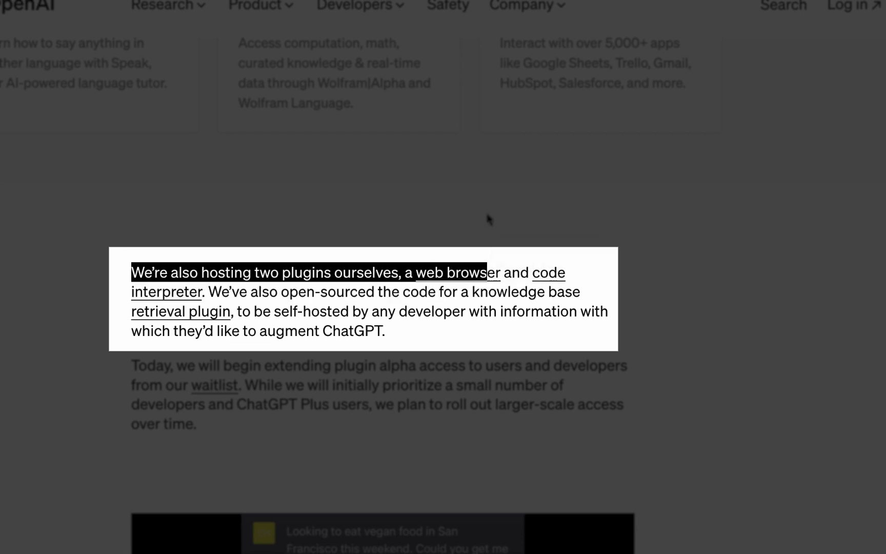
left_click(487, 216)
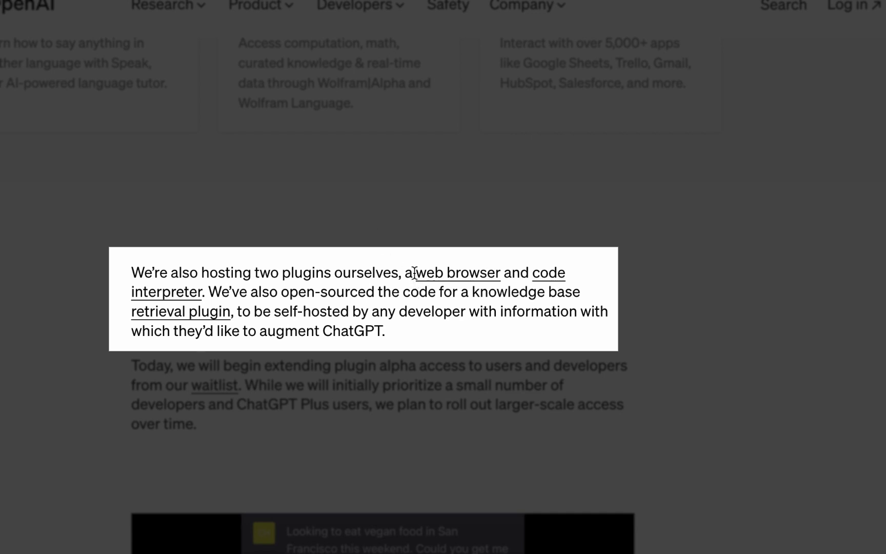
left_click_drag(415, 272, 501, 272)
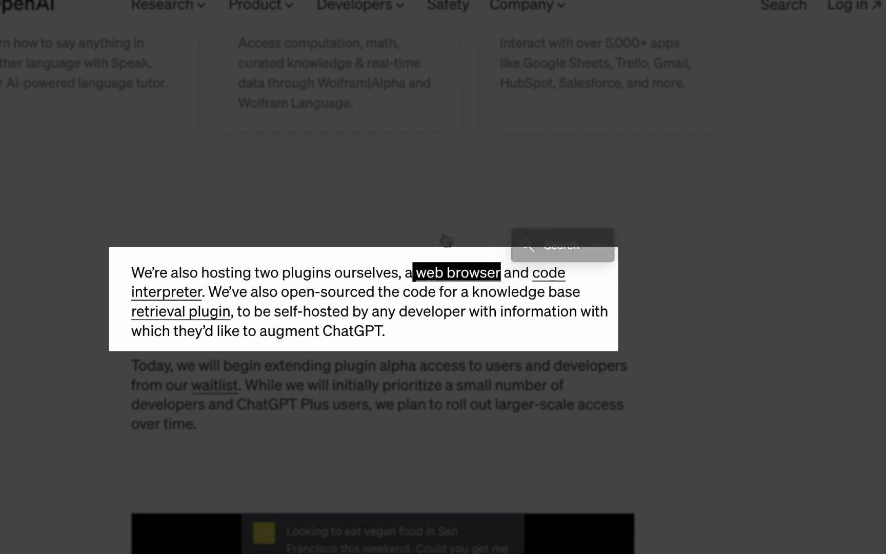
left_click(17, 246)
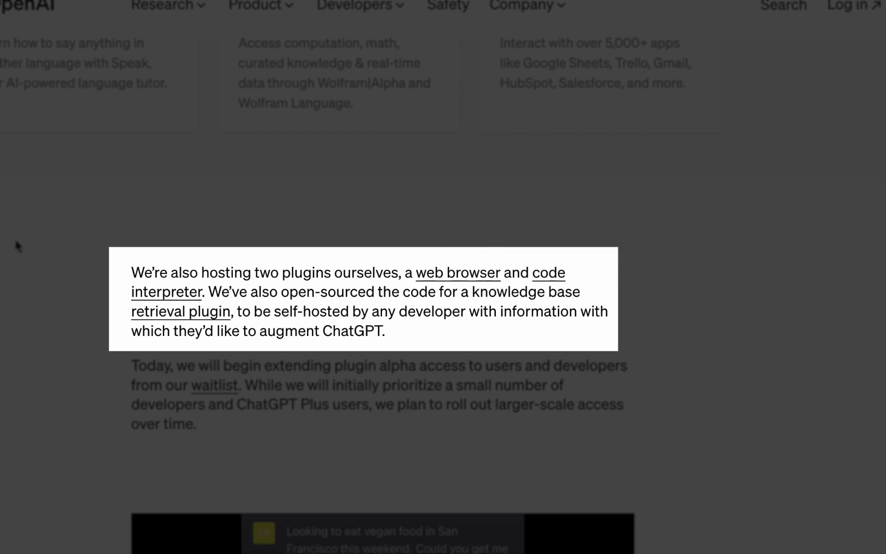
Examine the article's Browsing section, including the example conversation about Oscar winners and the request for a poem.
scroll(82, 247, "down", 20)
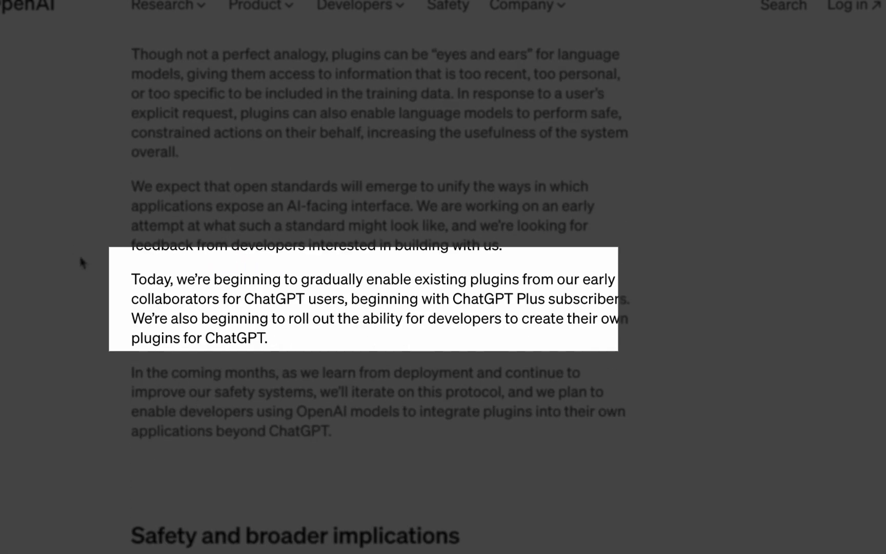
scroll(82, 268, "down", 15)
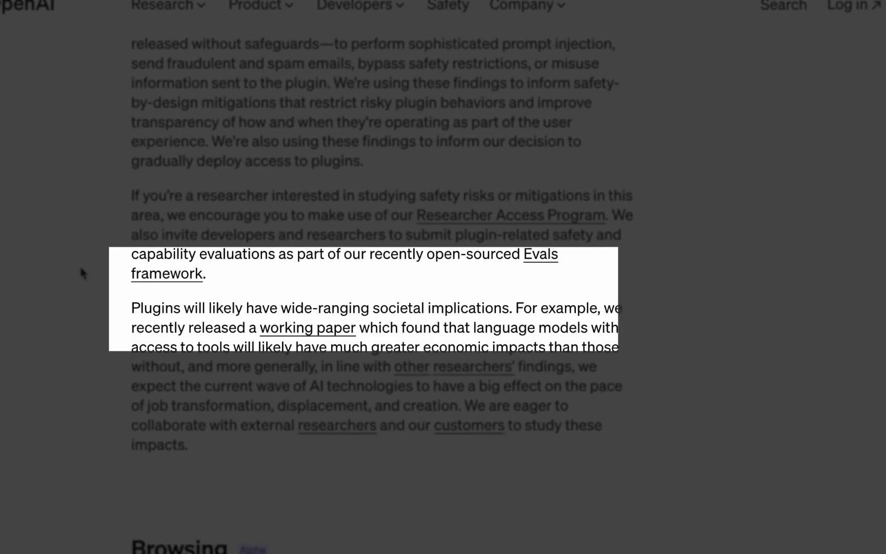
scroll(81, 273, "up", 1)
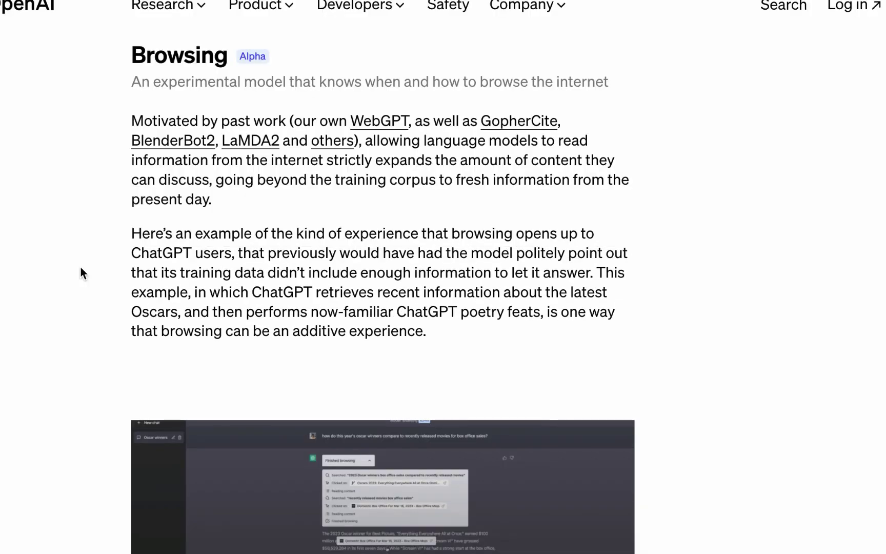
scroll(81, 274, "down", 5)
scroll(81, 268, "down", 7)
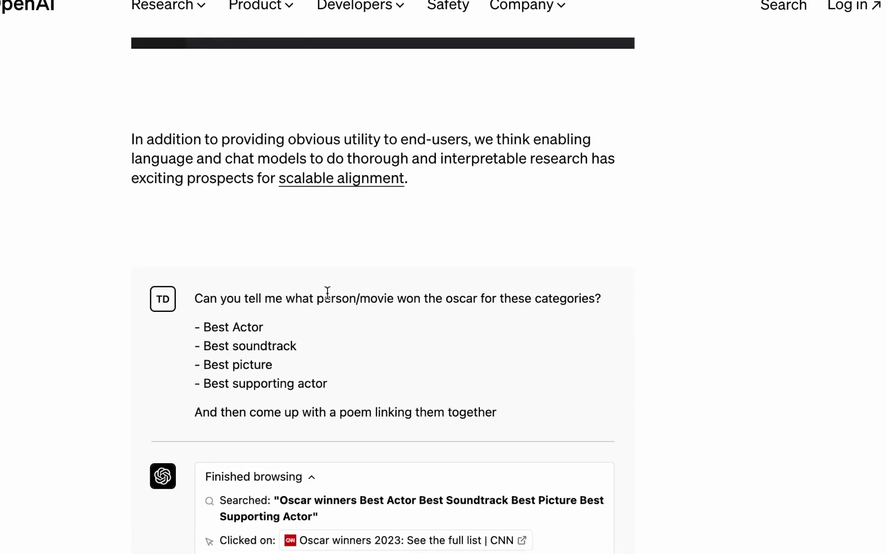
scroll(327, 293, "down", 3)
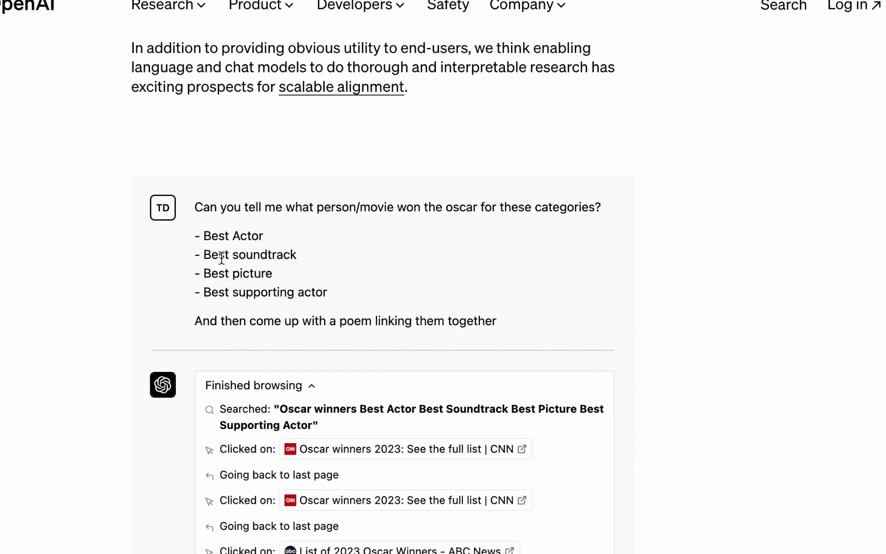
scroll(261, 223, "down", 2)
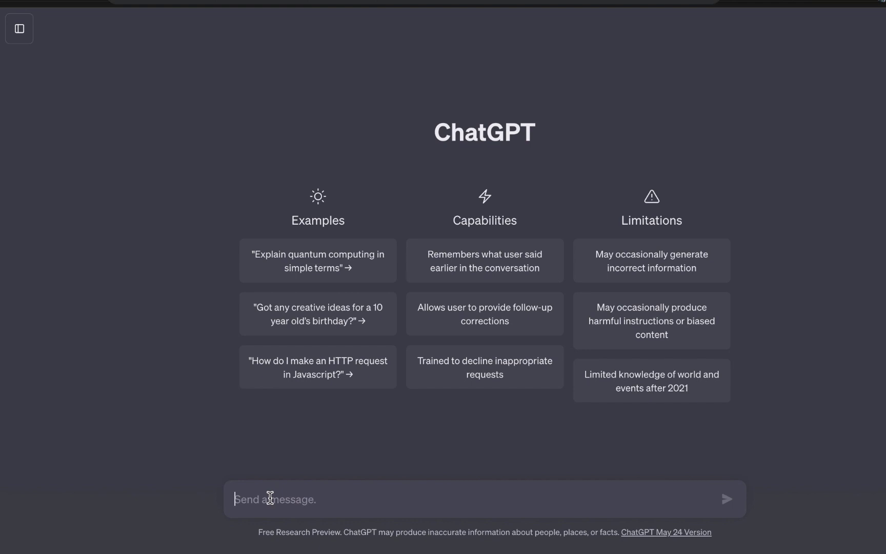
In ChatGPT, send the pasted Soft Life System sales copy, and submit it again under the prompt "rewrite this copy line by line:".
key("super+v")
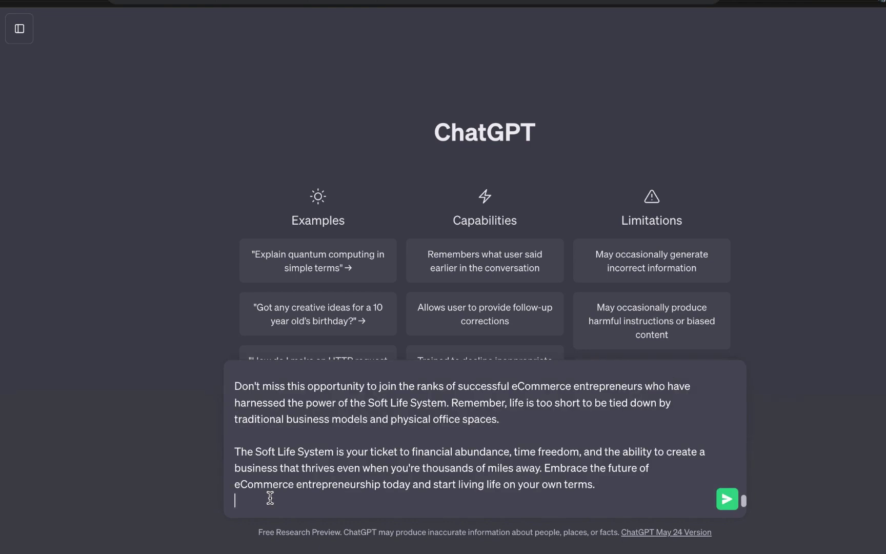
type("to t")
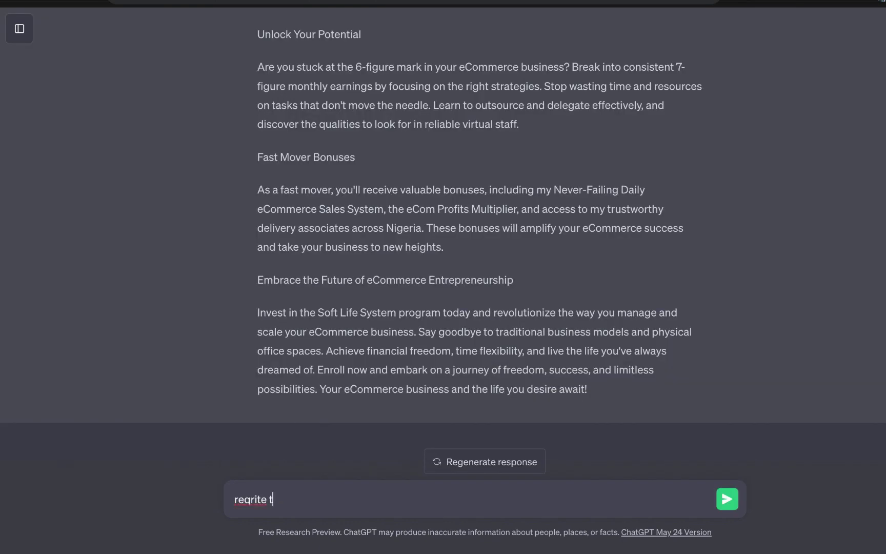
key("BackSpace")
key("BackSpace")
key("BackSpace")
key("BackSpace")
key("BackSpace")
key("BackSpace")
type("write this copy ")
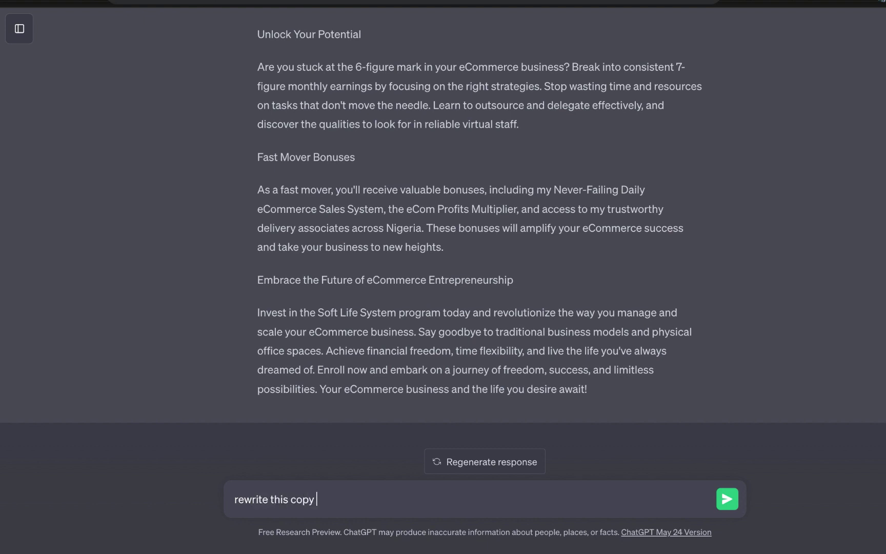
type("line by line:")
key("shift+Return")
key("ctrl+v")
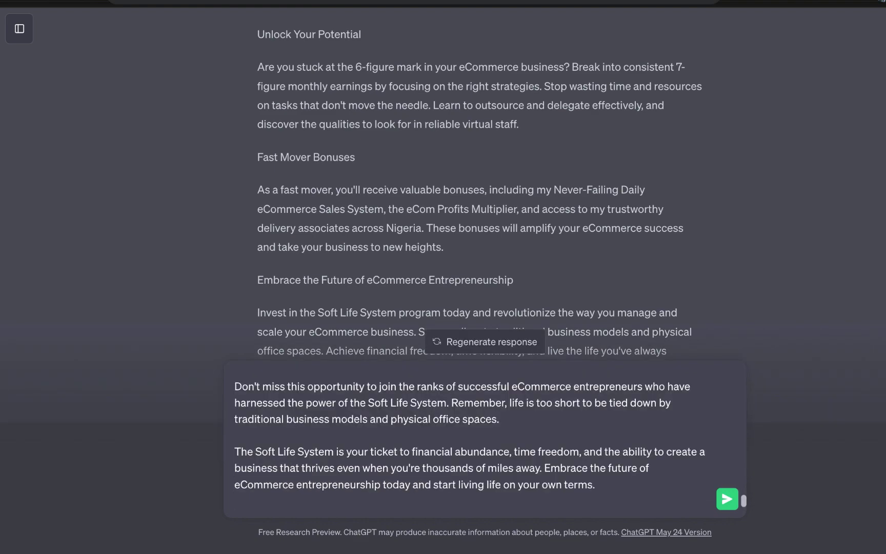
key("Return")
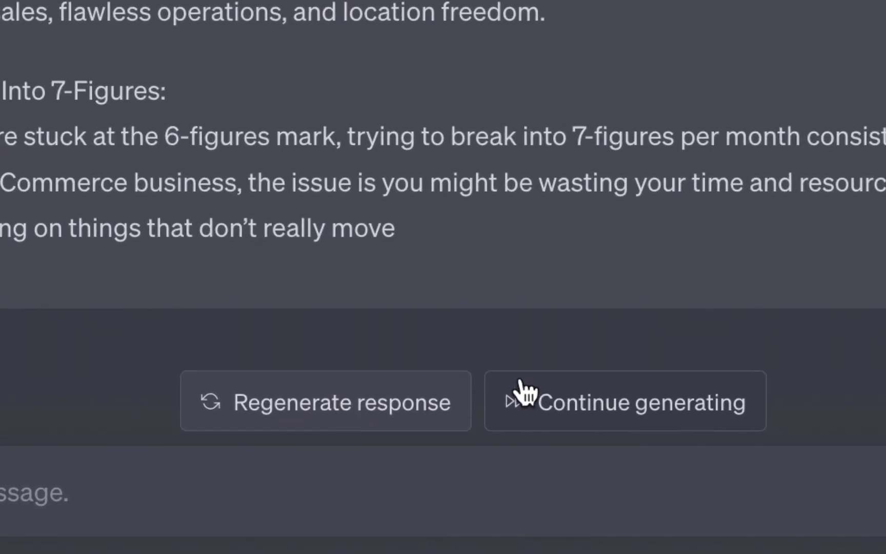
Continue generating the cut-off rewrite of the sales copy and look back through the response toward its beginning.
left_click(649, 406)
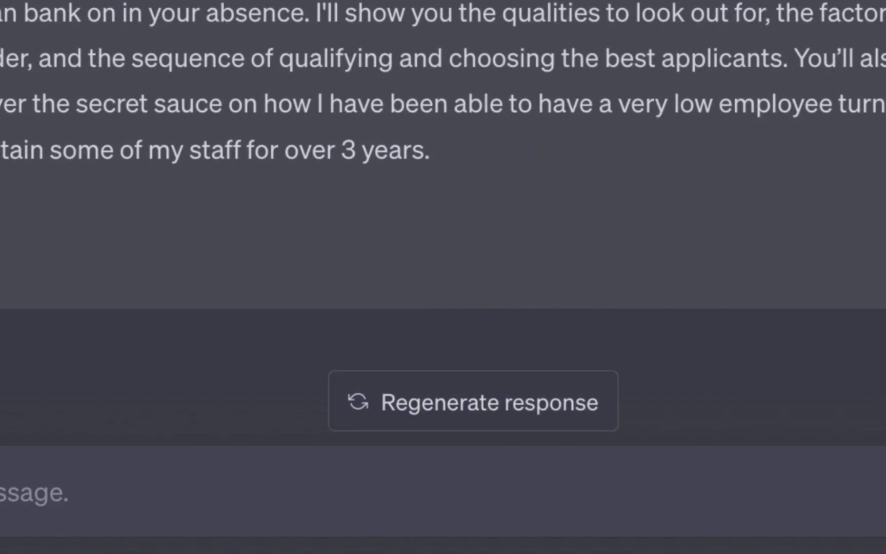
scroll(443, 205, "up", 10)
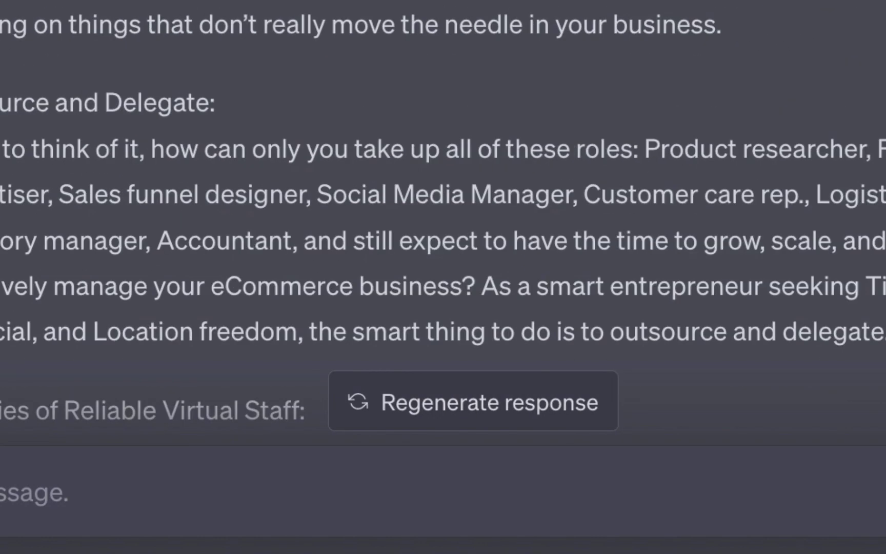
scroll(443, 205, "up", 10)
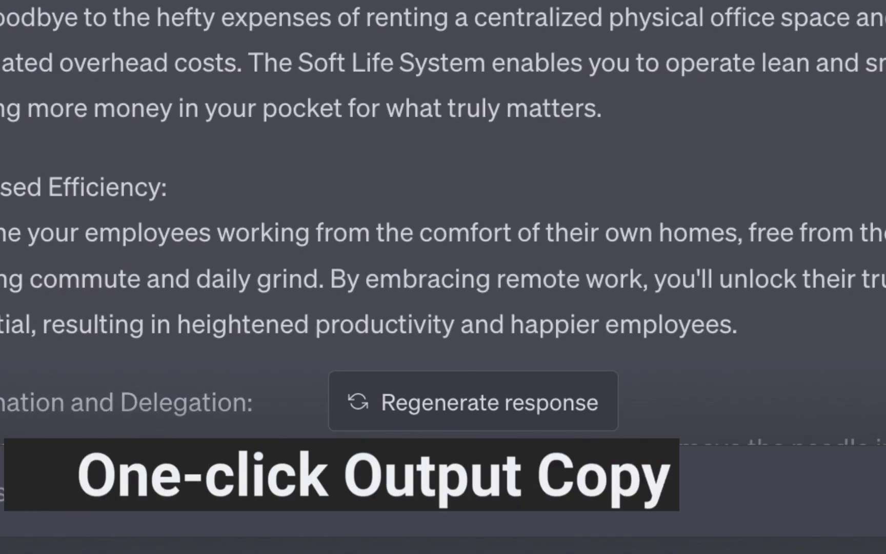
scroll(443, 277, "up", 10)
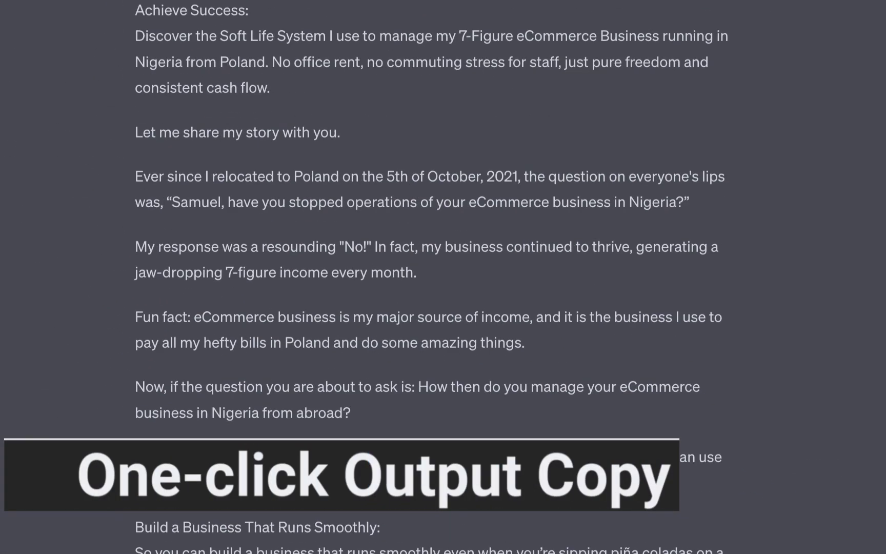
scroll(854, 364, "up", 5)
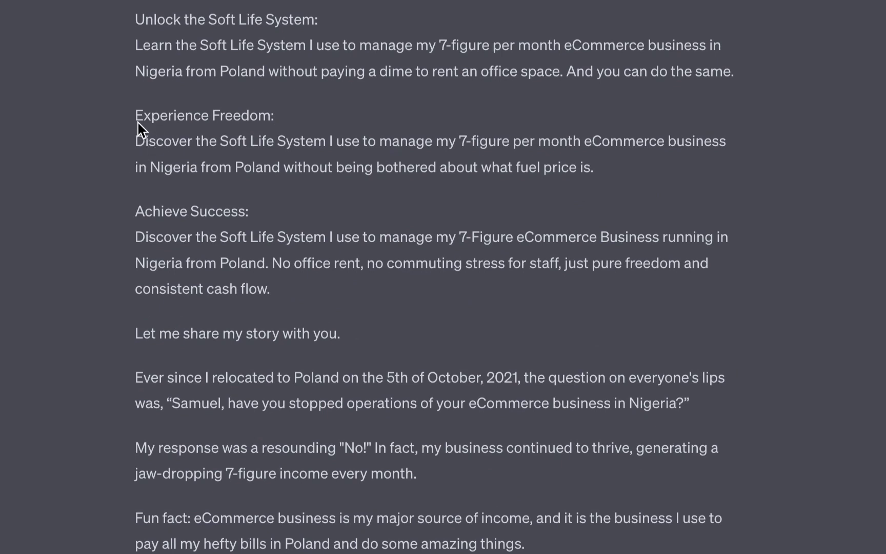
Select several paragraphs of the rewritten copy, clear the selection, and copy the entire response with the one-click copy option.
left_click_drag(140, 116, 645, 516)
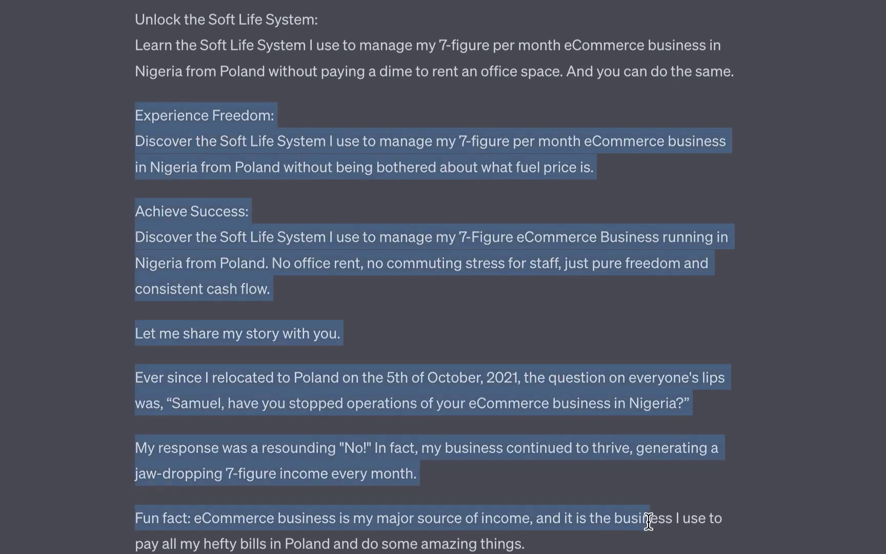
left_click(621, 326)
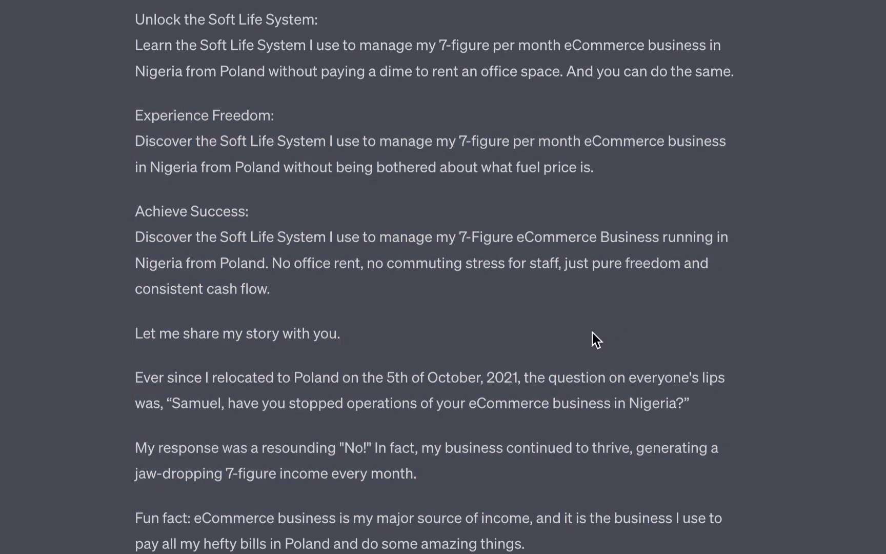
scroll(587, 339, "up", 7)
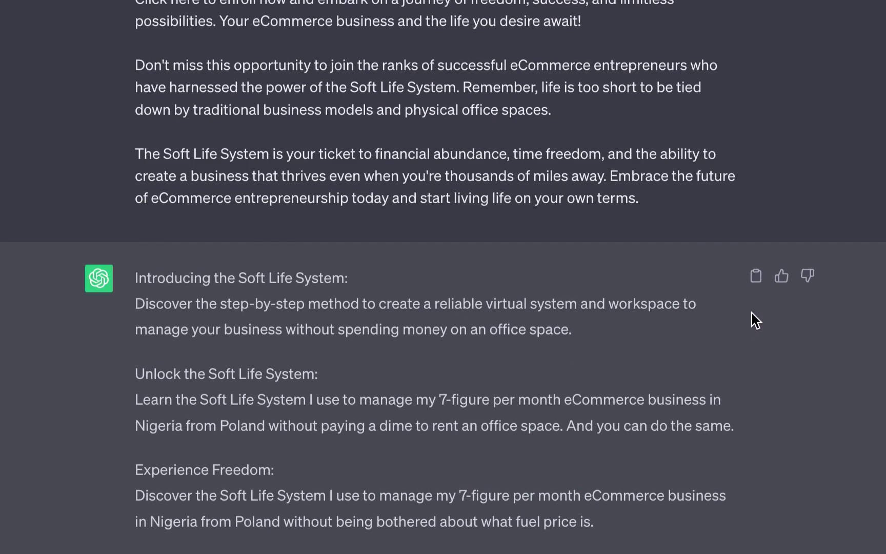
left_click(757, 277)
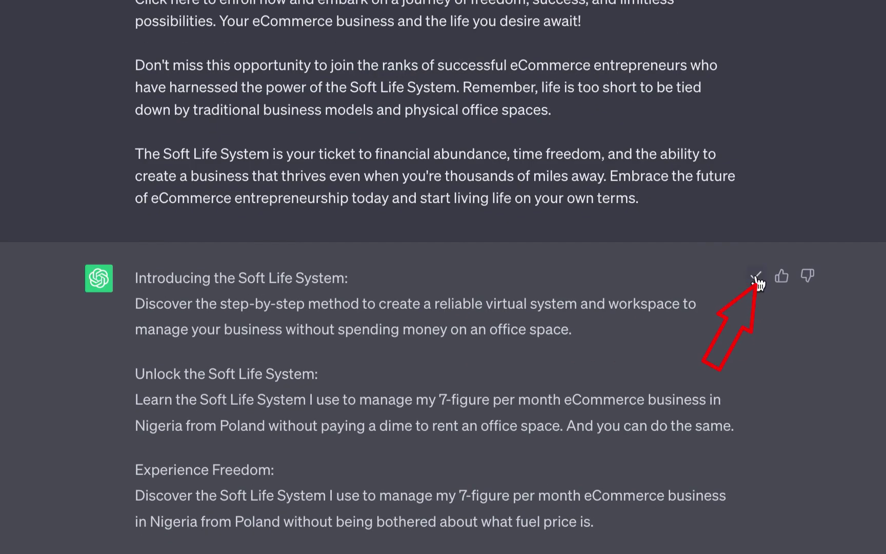
Look over the rewritten sales copy and the original copy submitted above it in the conversation.
scroll(362, 354, "down", 10)
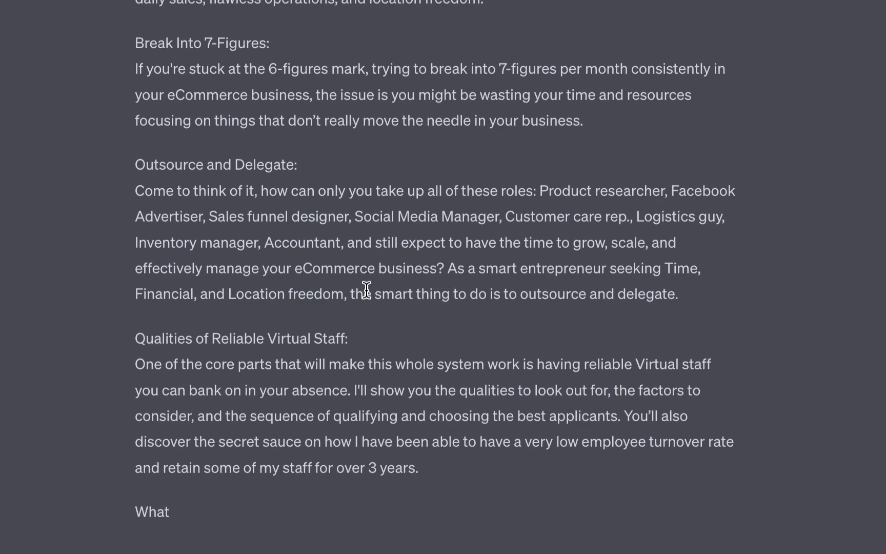
scroll(367, 290, "up", 20)
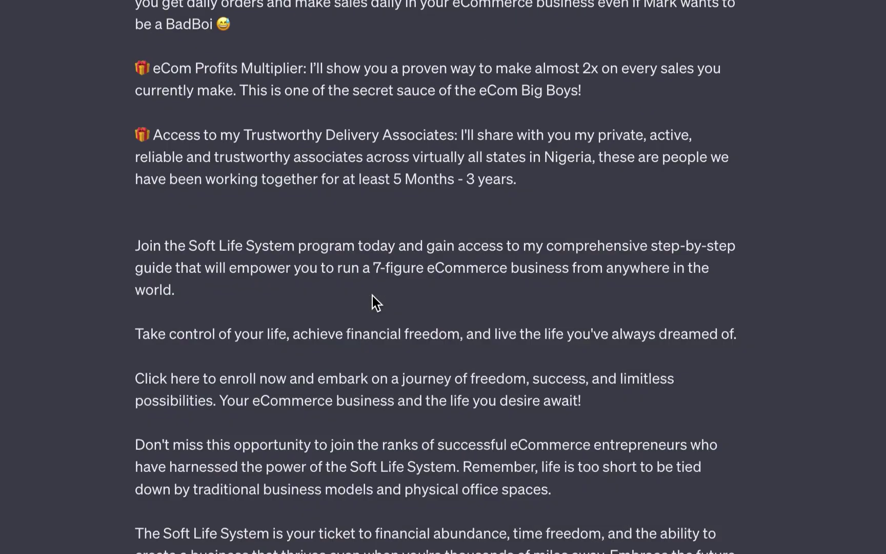
scroll(372, 296, "up", 20)
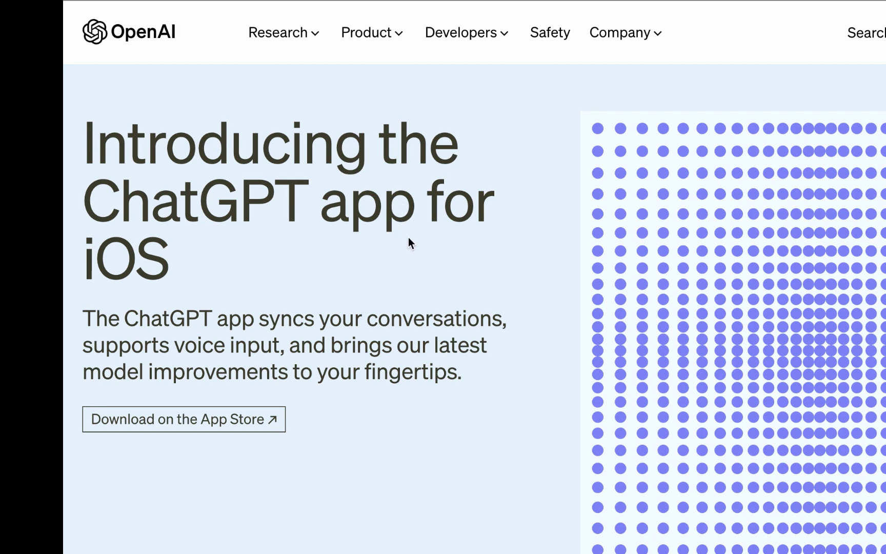
Read OpenAI's announcement of the ChatGPT app for iOS, briefly highlighting its opening lines, and the TechCrunch article on the app's country availability.
scroll(409, 238, "down", 5)
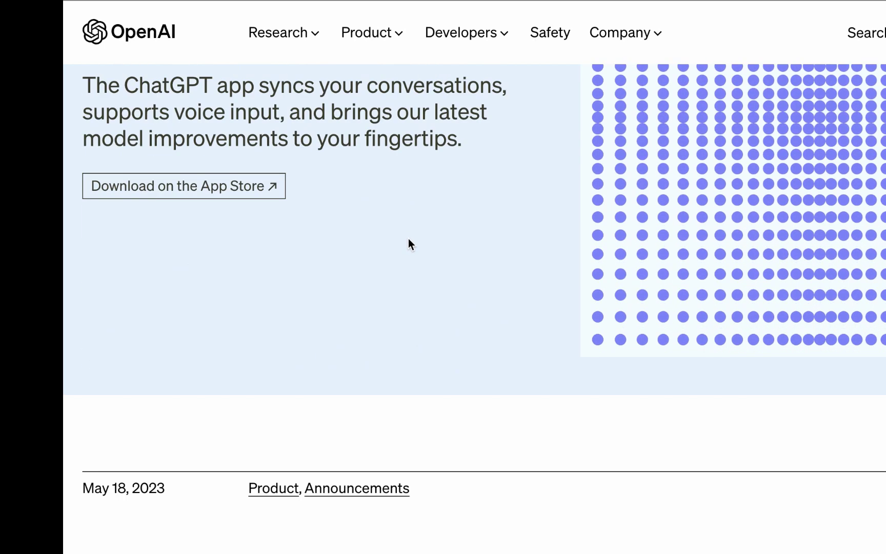
scroll(408, 239, "up", 5)
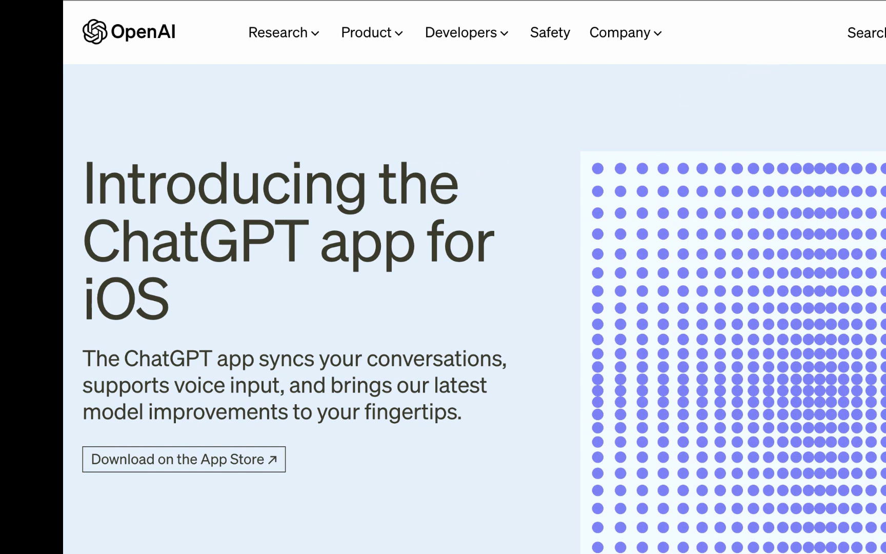
scroll(401, 362, "down", 10)
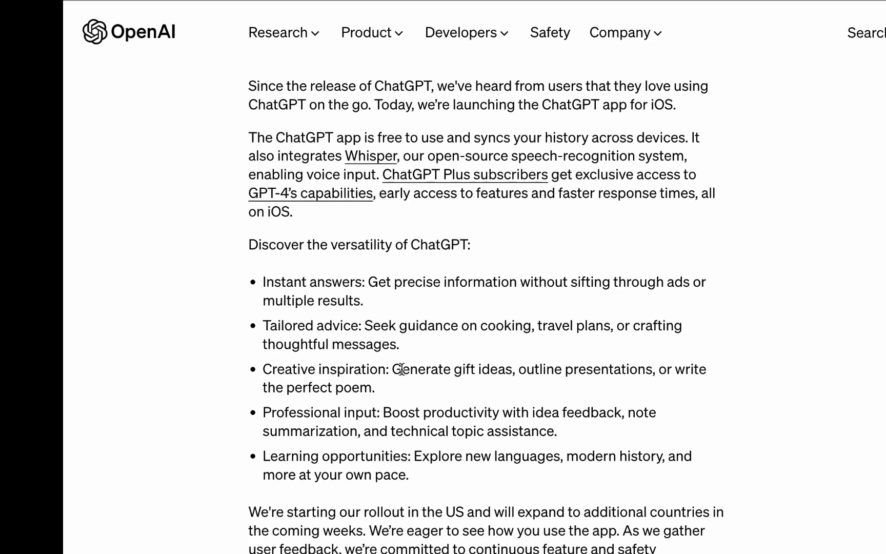
scroll(403, 378, "up", 3)
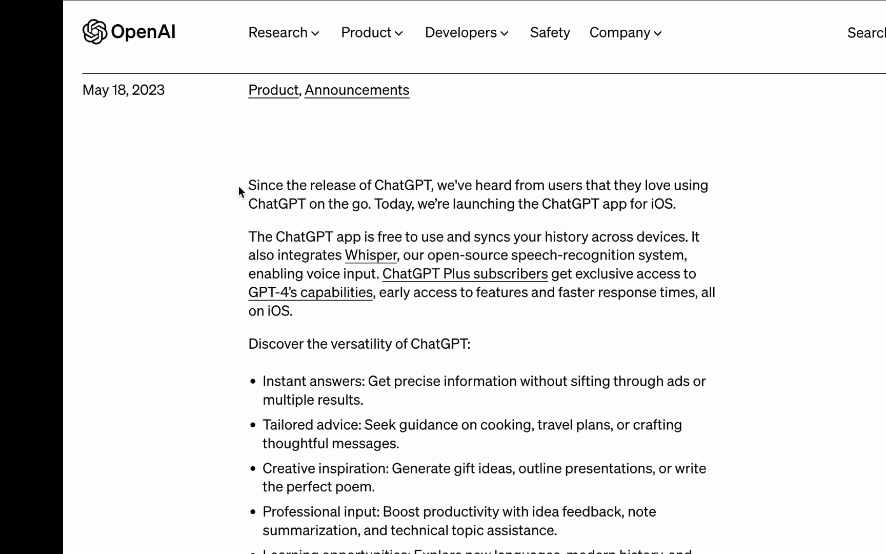
left_click_drag(219, 190, 517, 205)
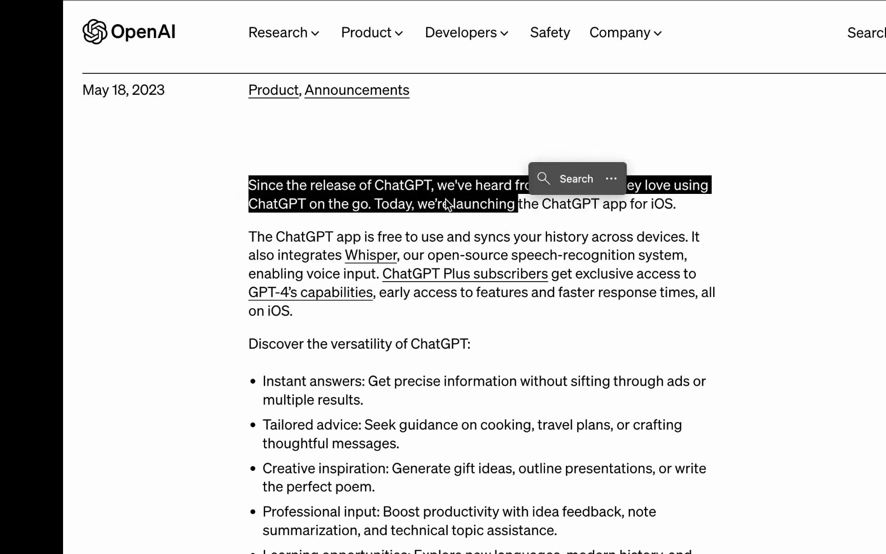
left_click(295, 209)
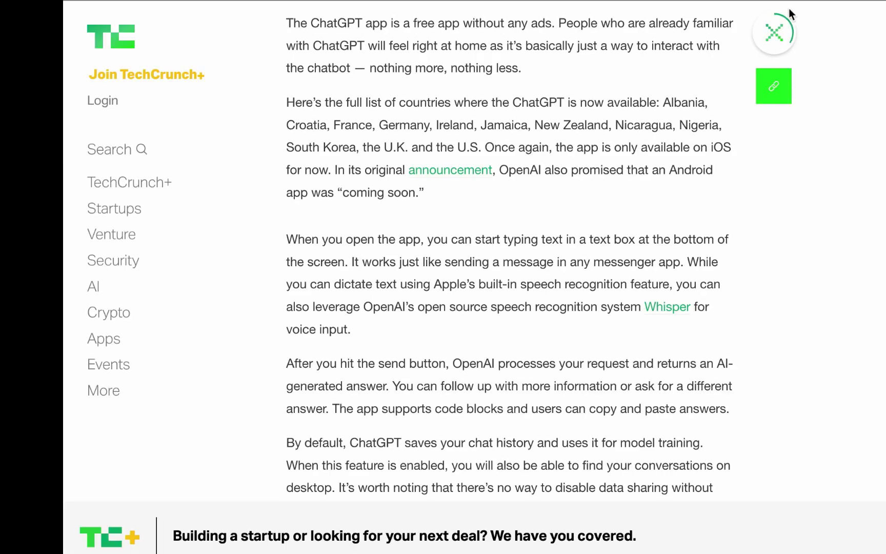
scroll(511, 251, "up", 2)
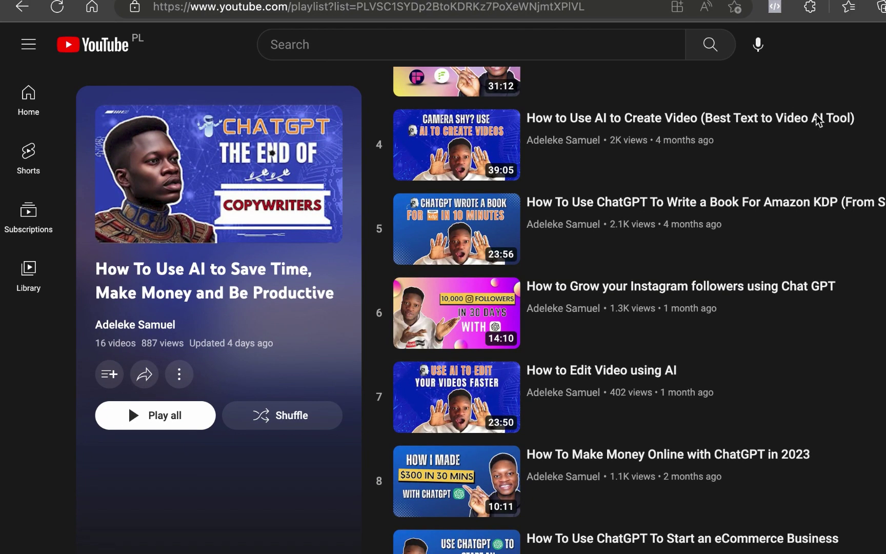
Look over the YouTube playlist "How To Use AI to Save Time, Make Money and Be Productive" back to its first video.
scroll(817, 241, "up", 5)
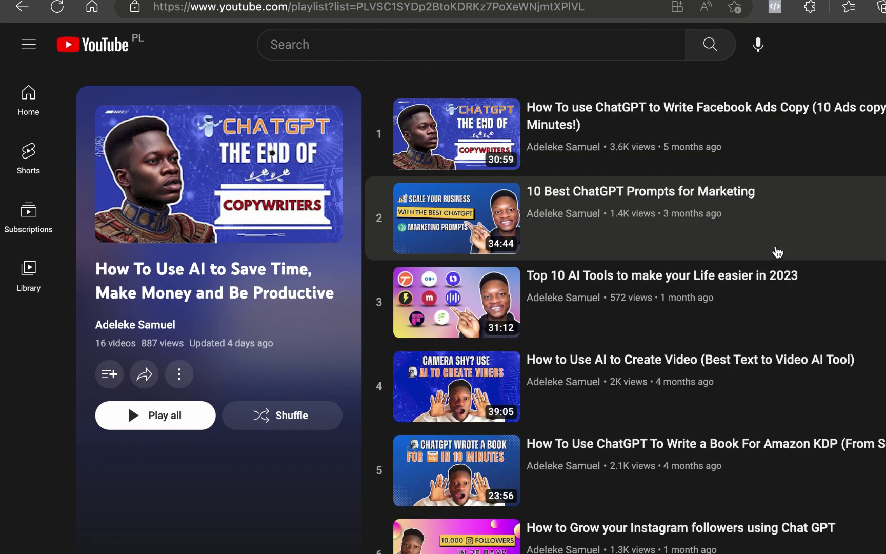